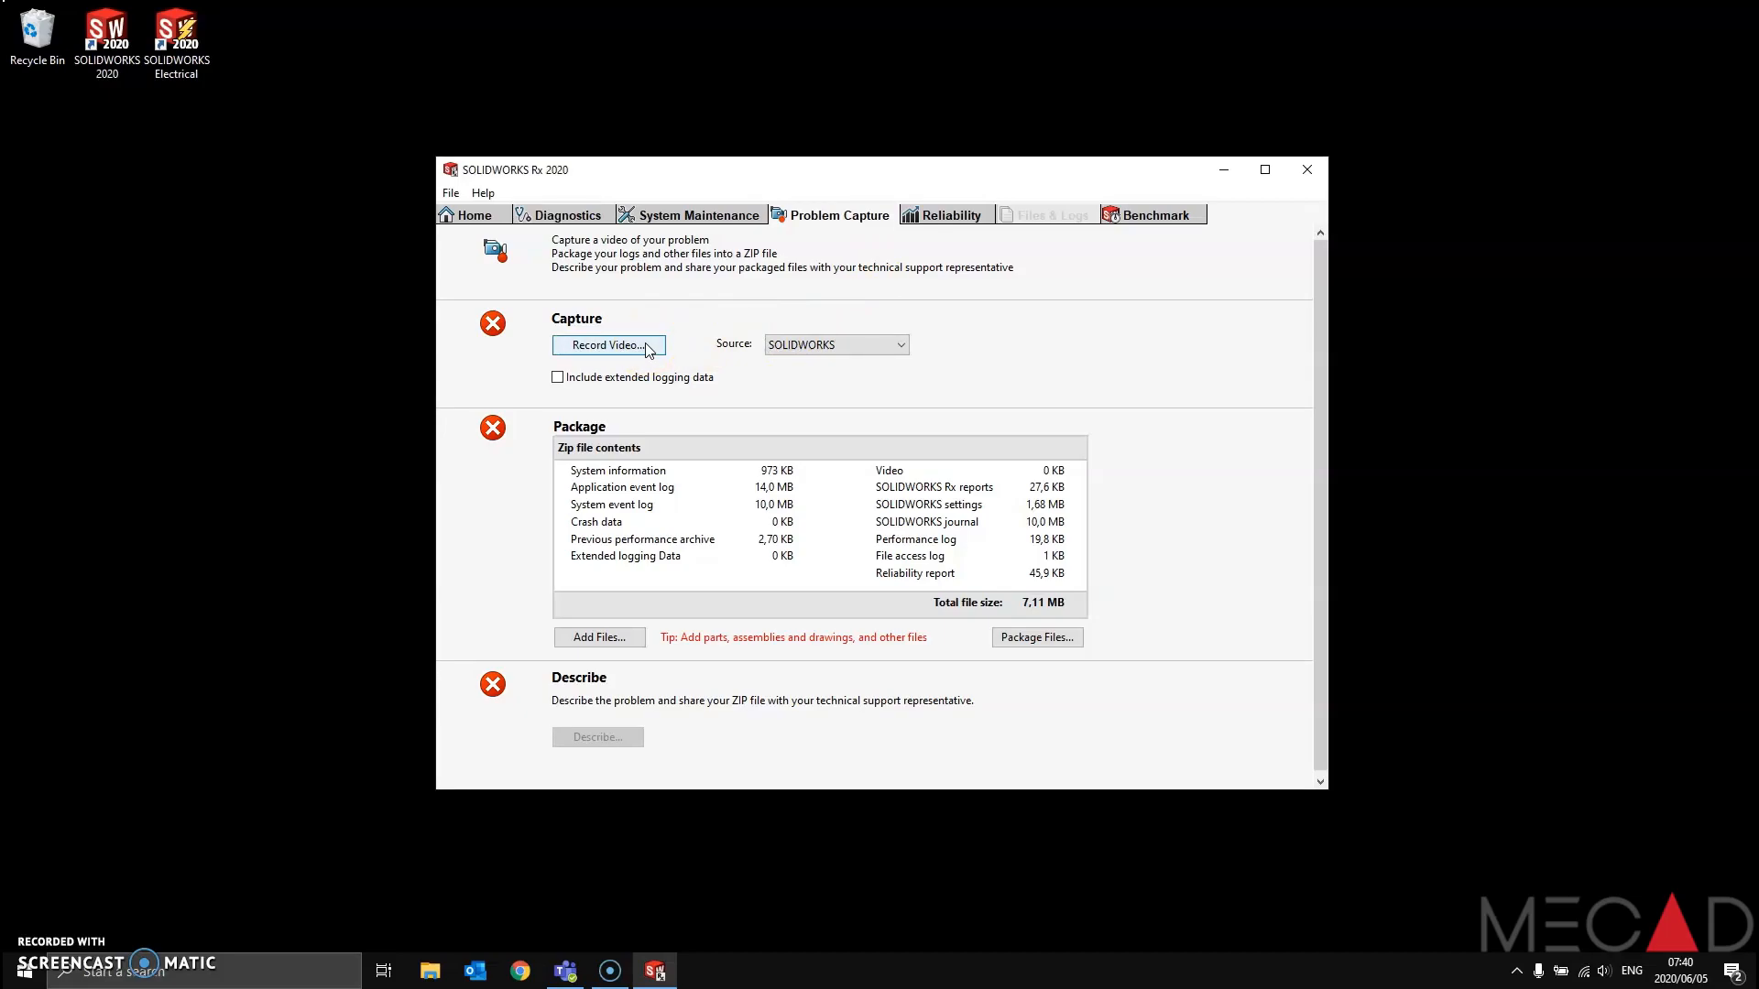
# Start recording a problem capture video of SOLIDWORKS and minimise the recorder window
pyautogui.click(608, 345)
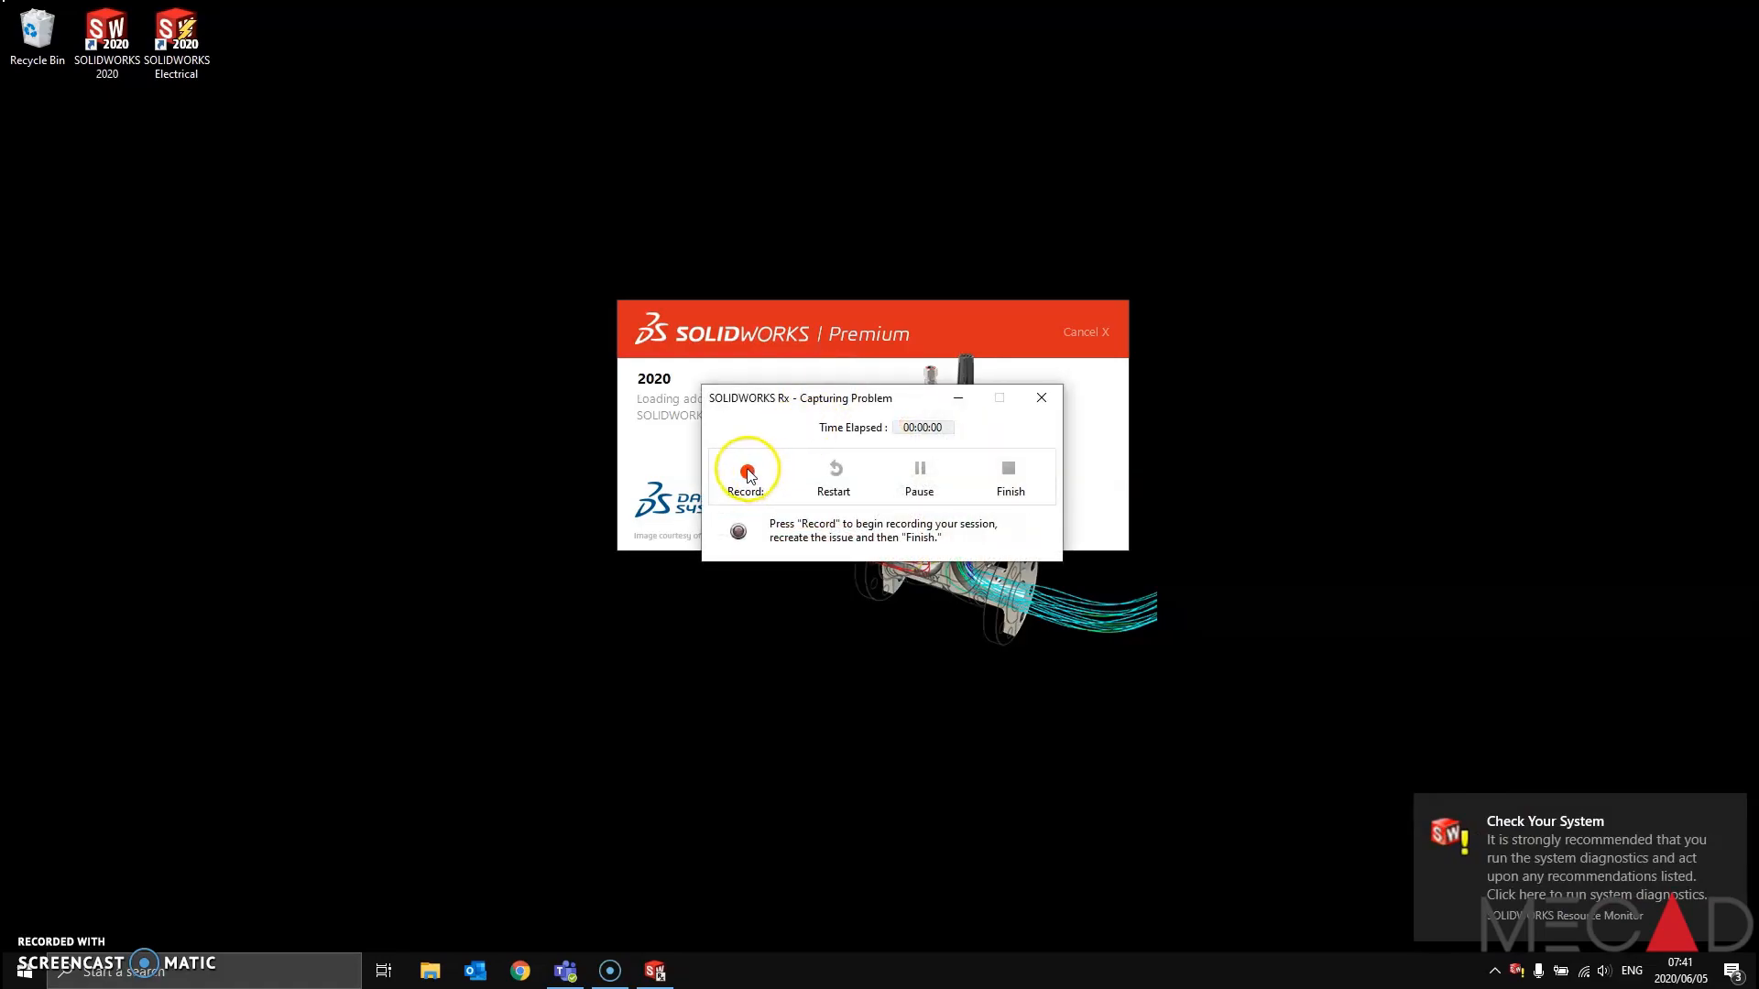
pyautogui.click(747, 470)
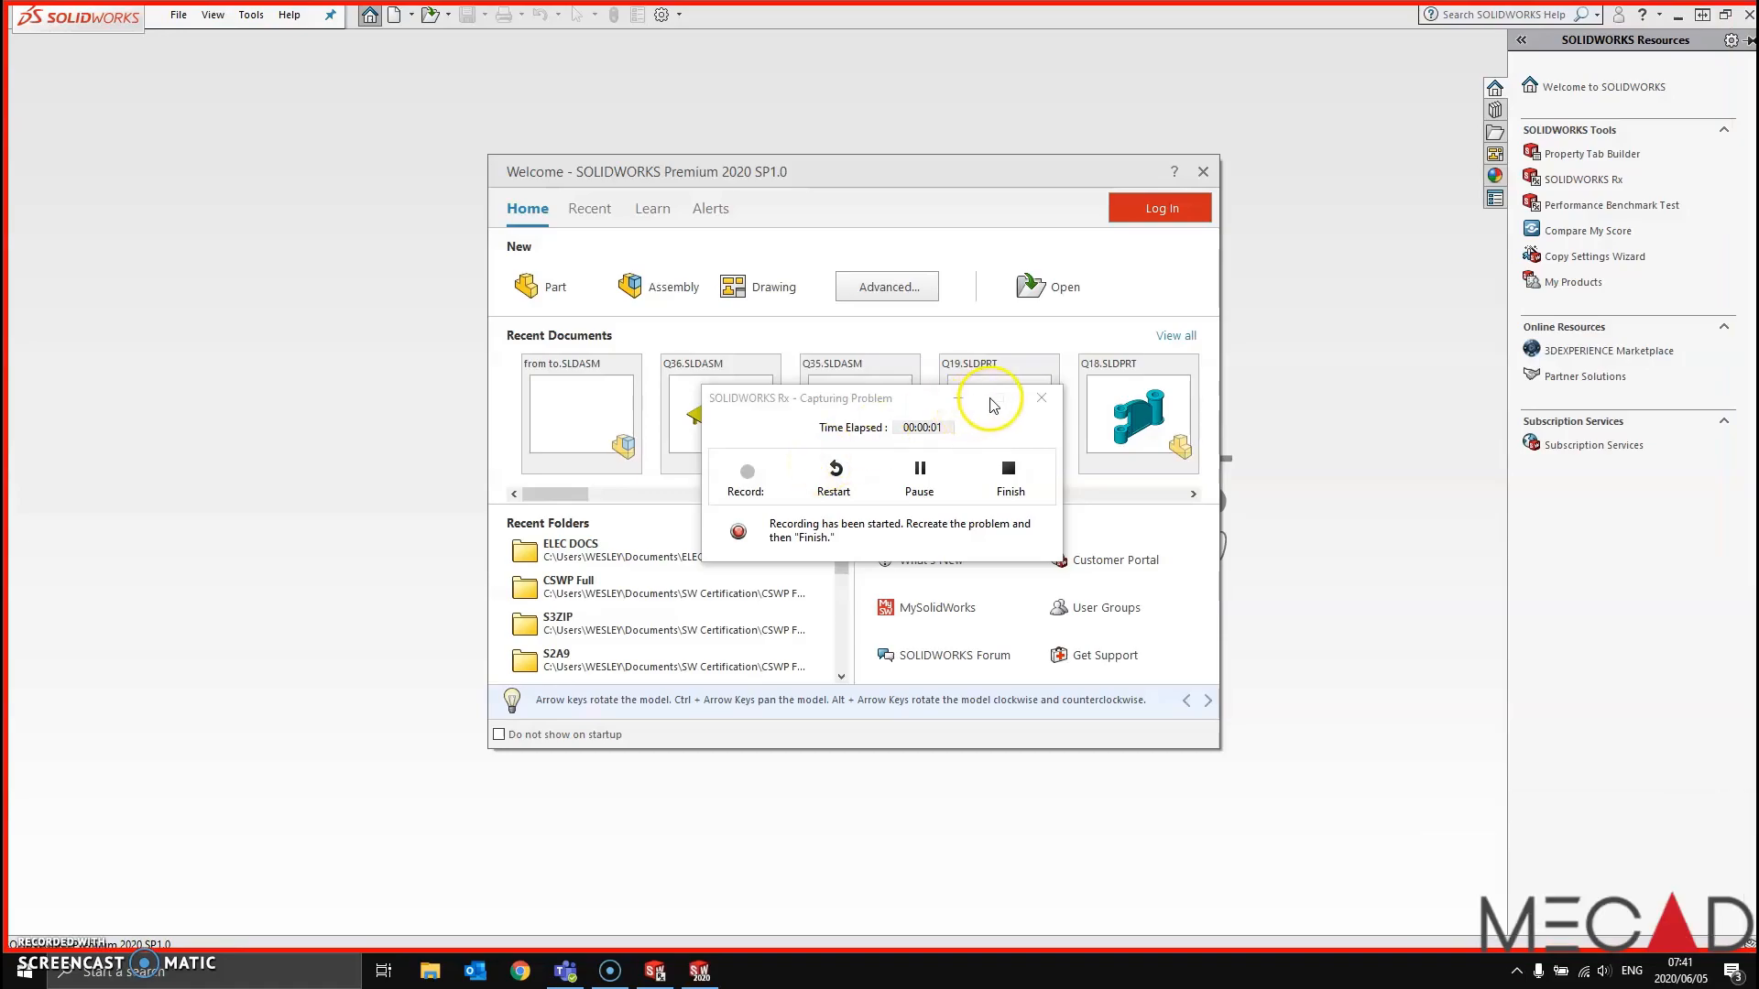
pyautogui.click(958, 398)
# Create a new part and sketch a corner rectangle about 147 by 84 mm from the origin on the Front Plane
pyautogui.click(561, 289)
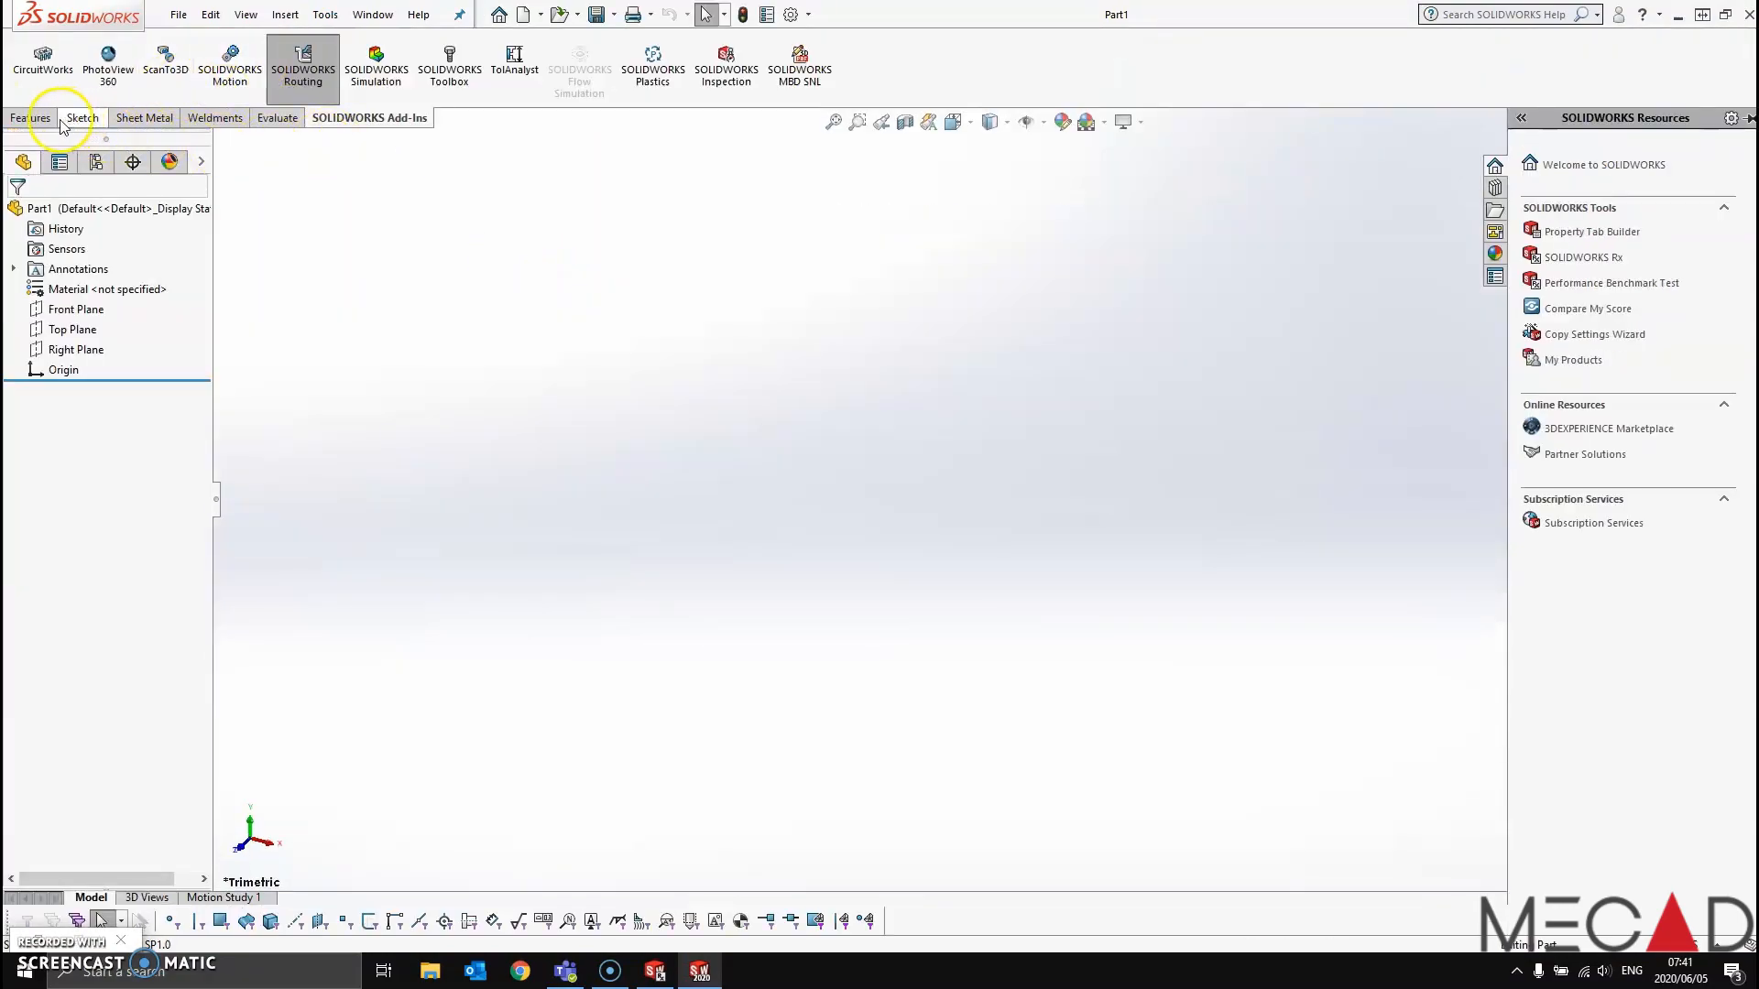
pyautogui.click(91, 119)
pyautogui.click(28, 56)
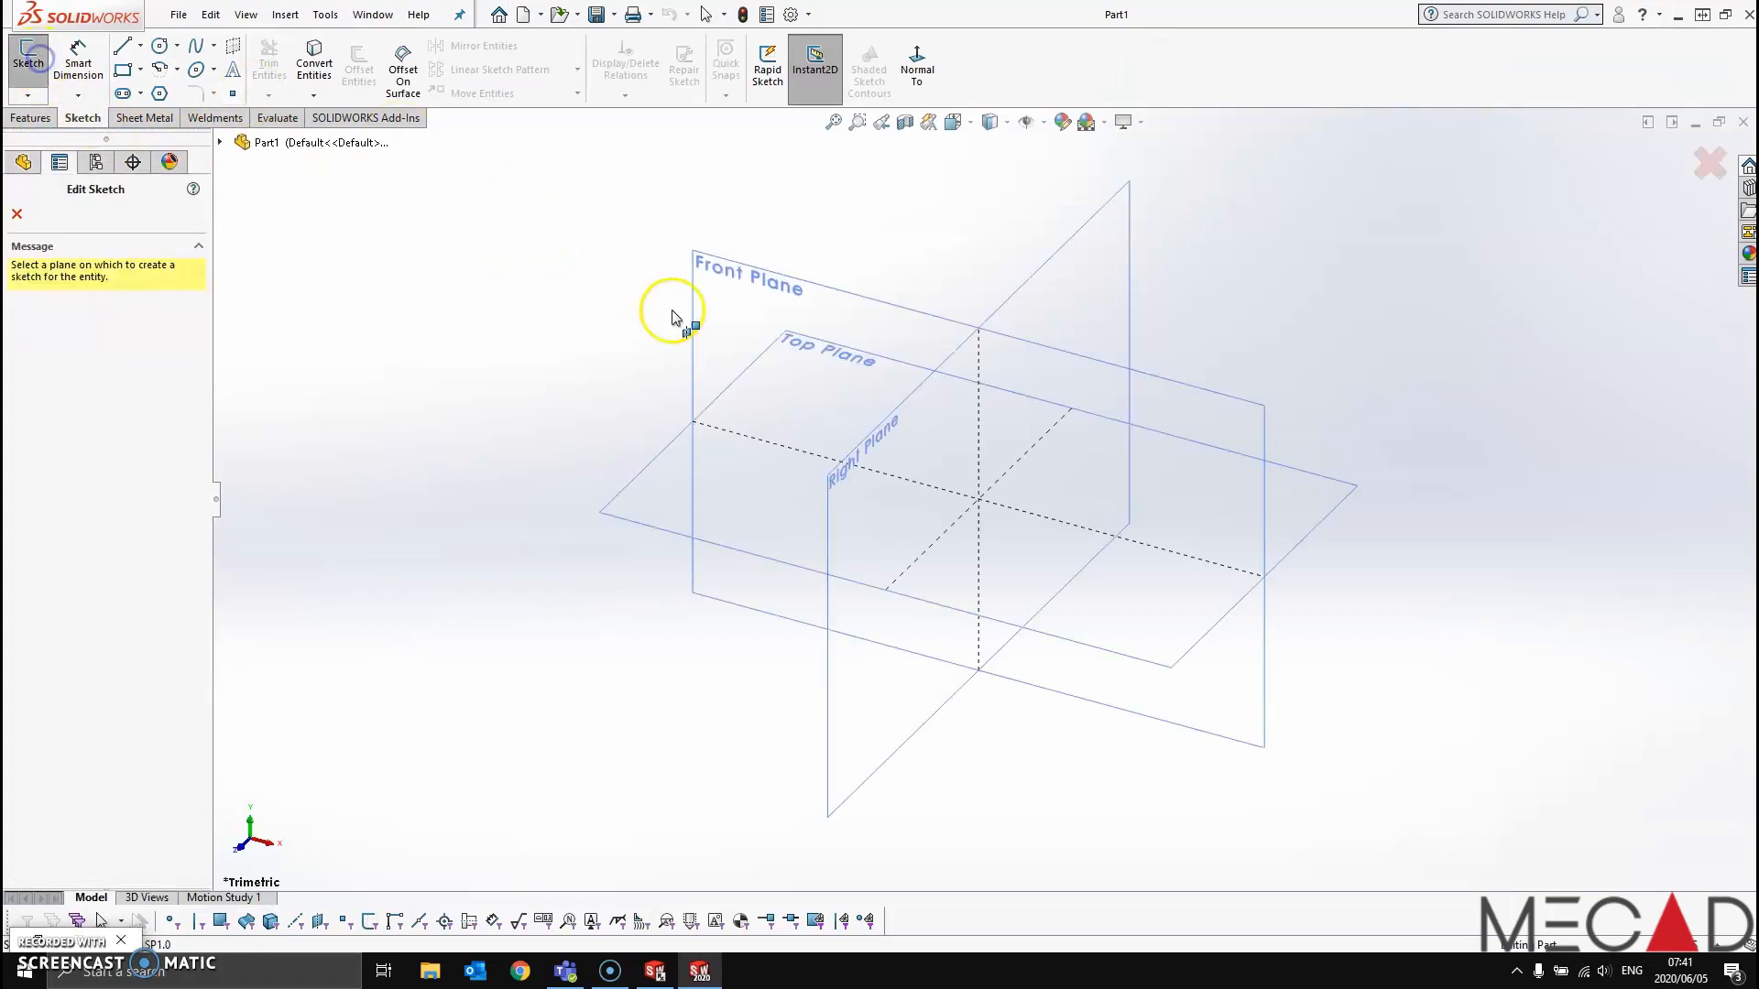
pyautogui.click(718, 280)
pyautogui.click(122, 69)
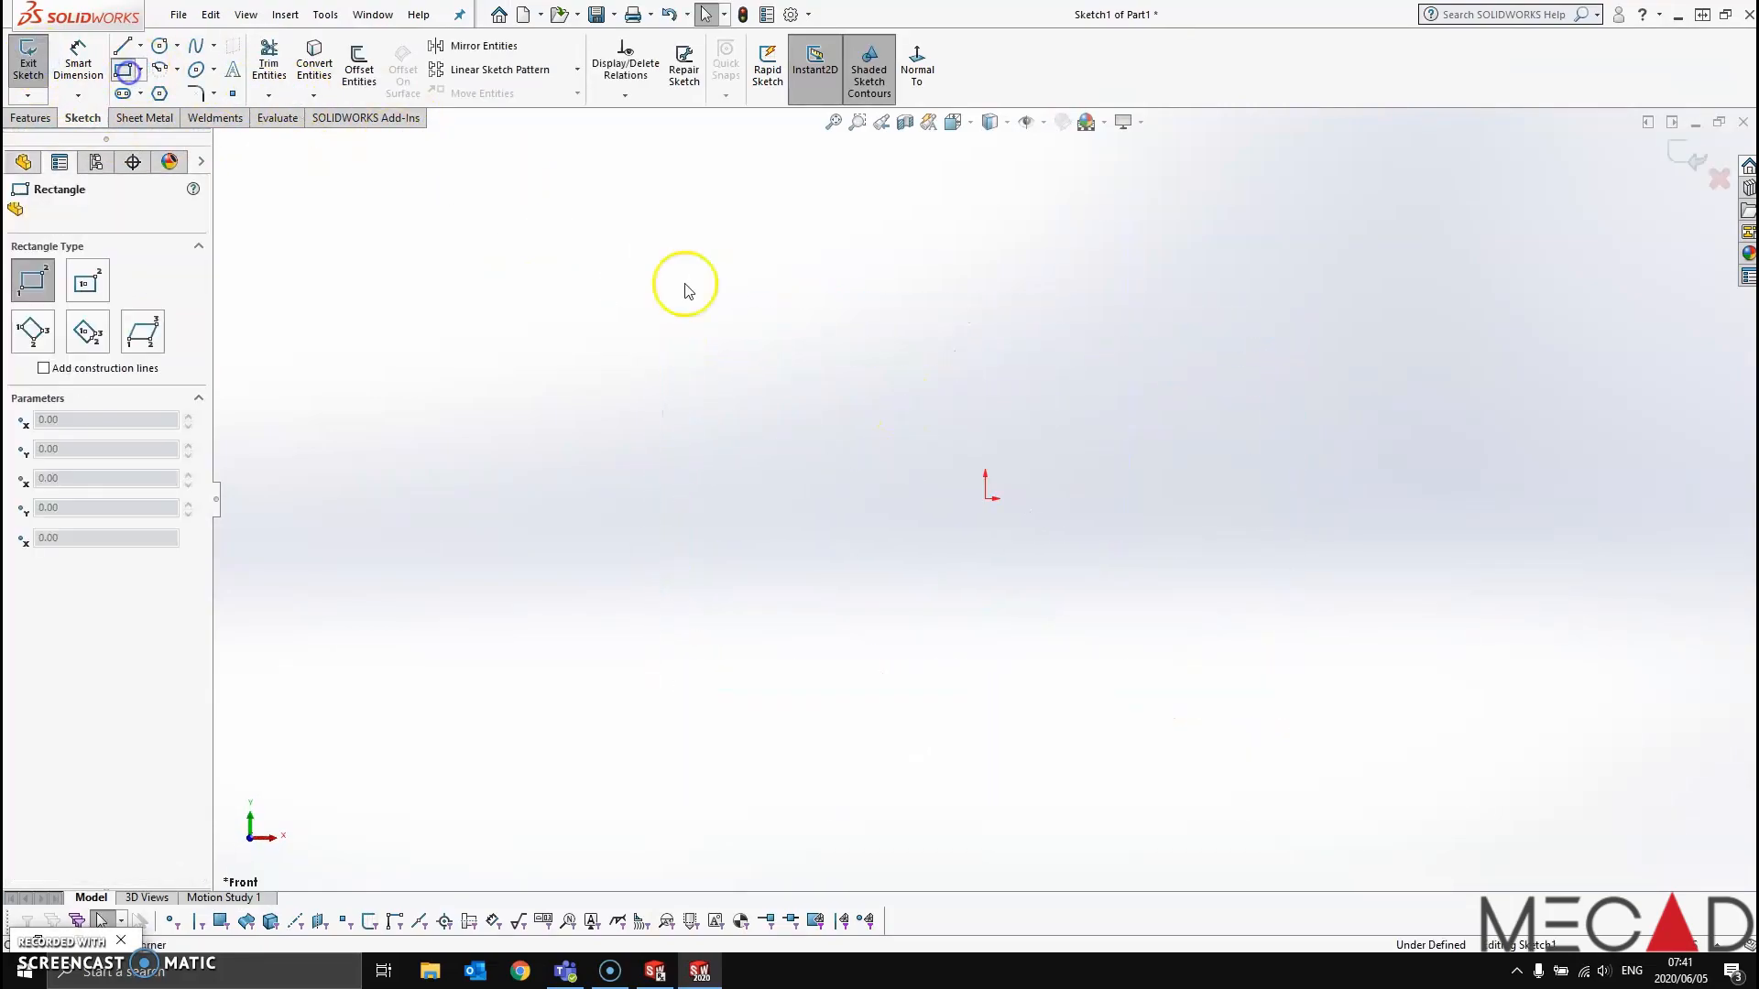
pyautogui.click(985, 496)
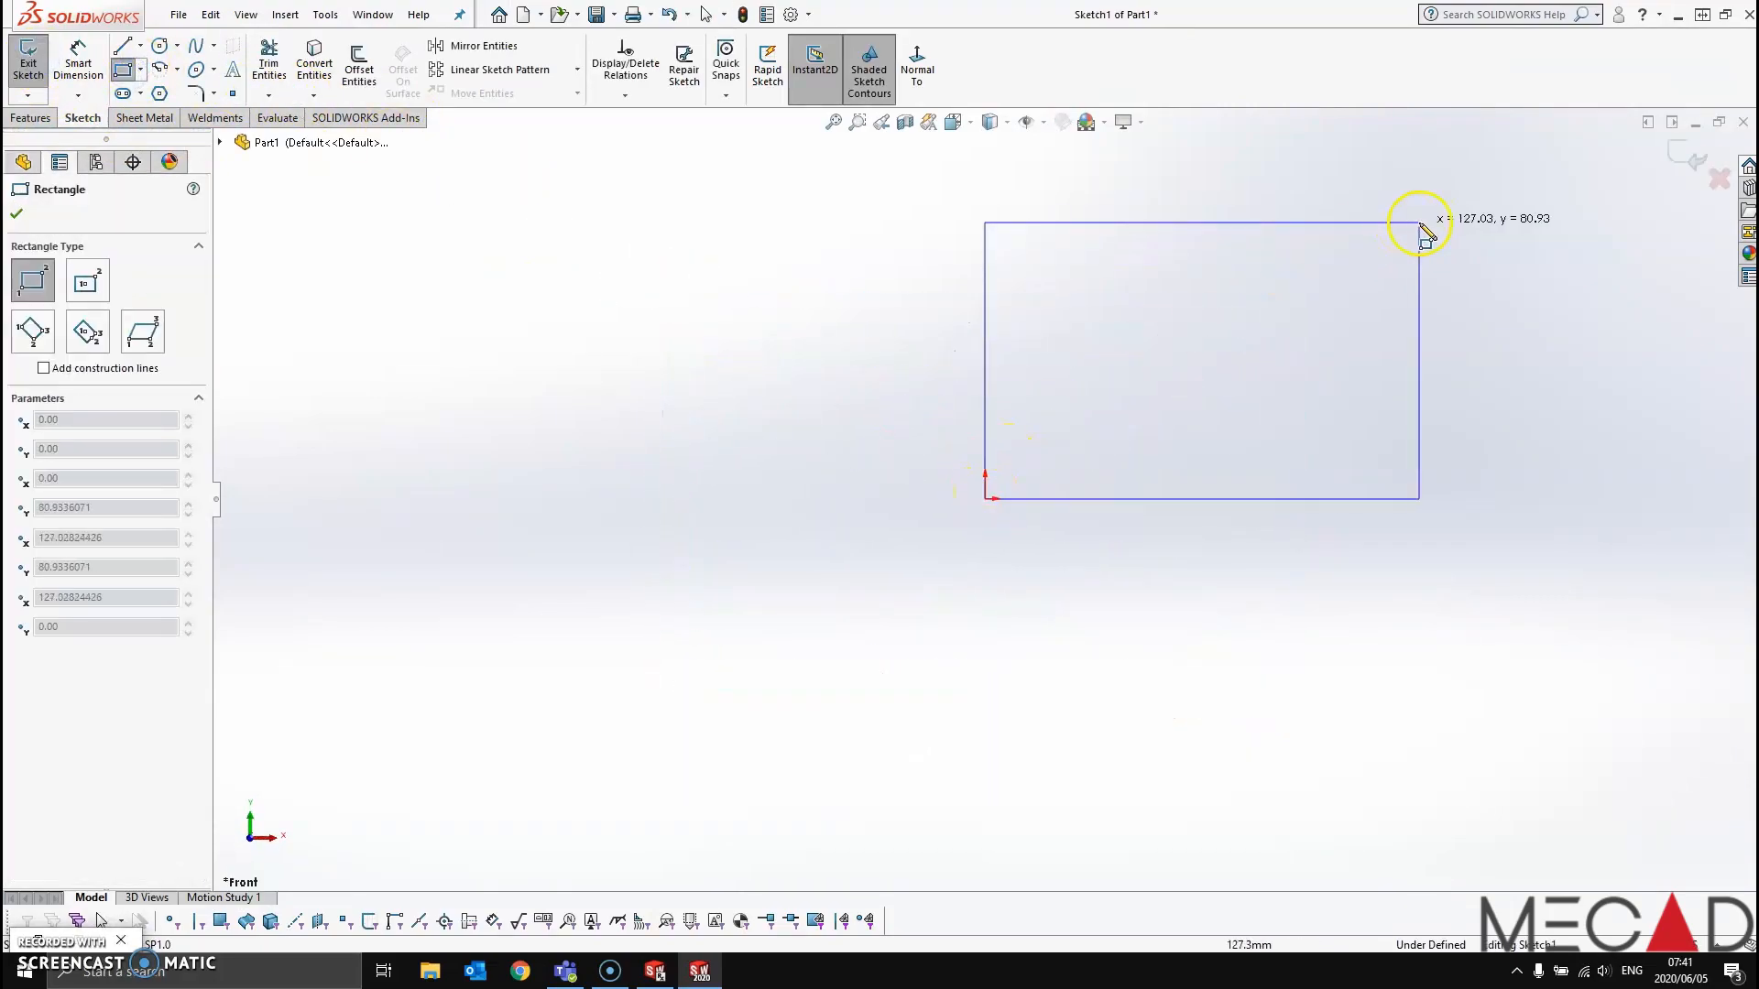
pyautogui.click(1487, 213)
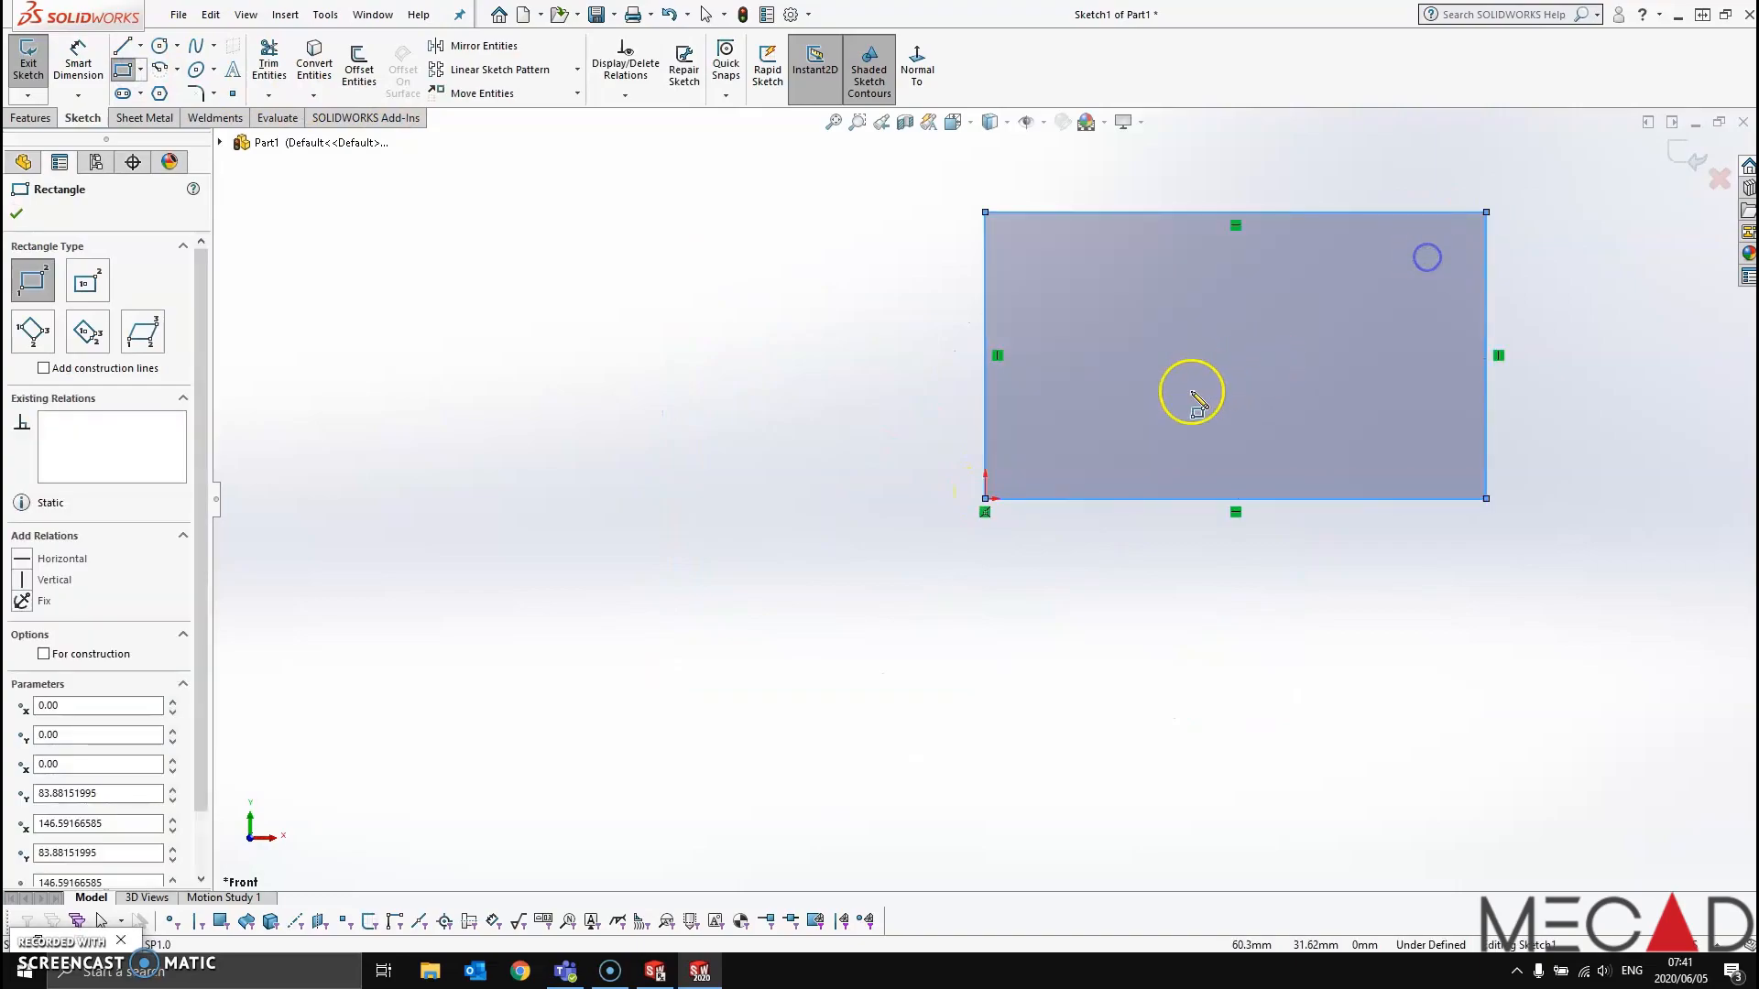
# Dimension the rectangle's lower edge to 150 mm and its vertical edge to 85 mm
pyautogui.click(78, 62)
pyautogui.click(1106, 500)
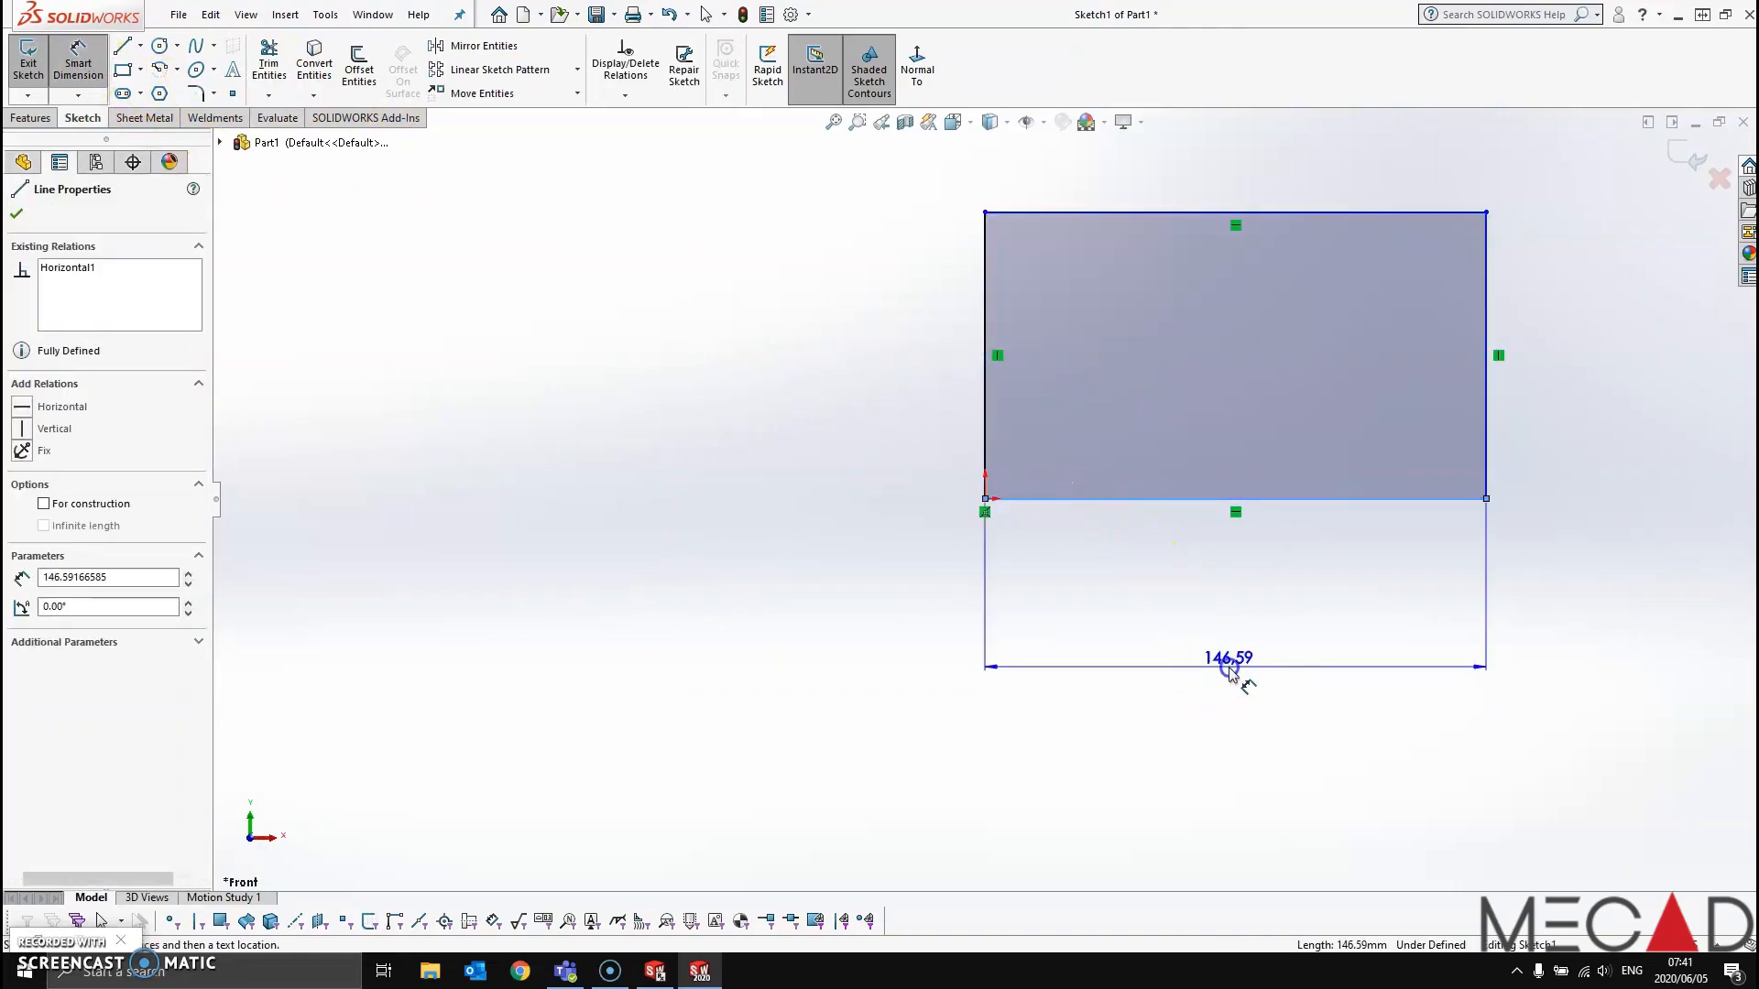
pyautogui.click(1229, 669)
pyautogui.write('150')
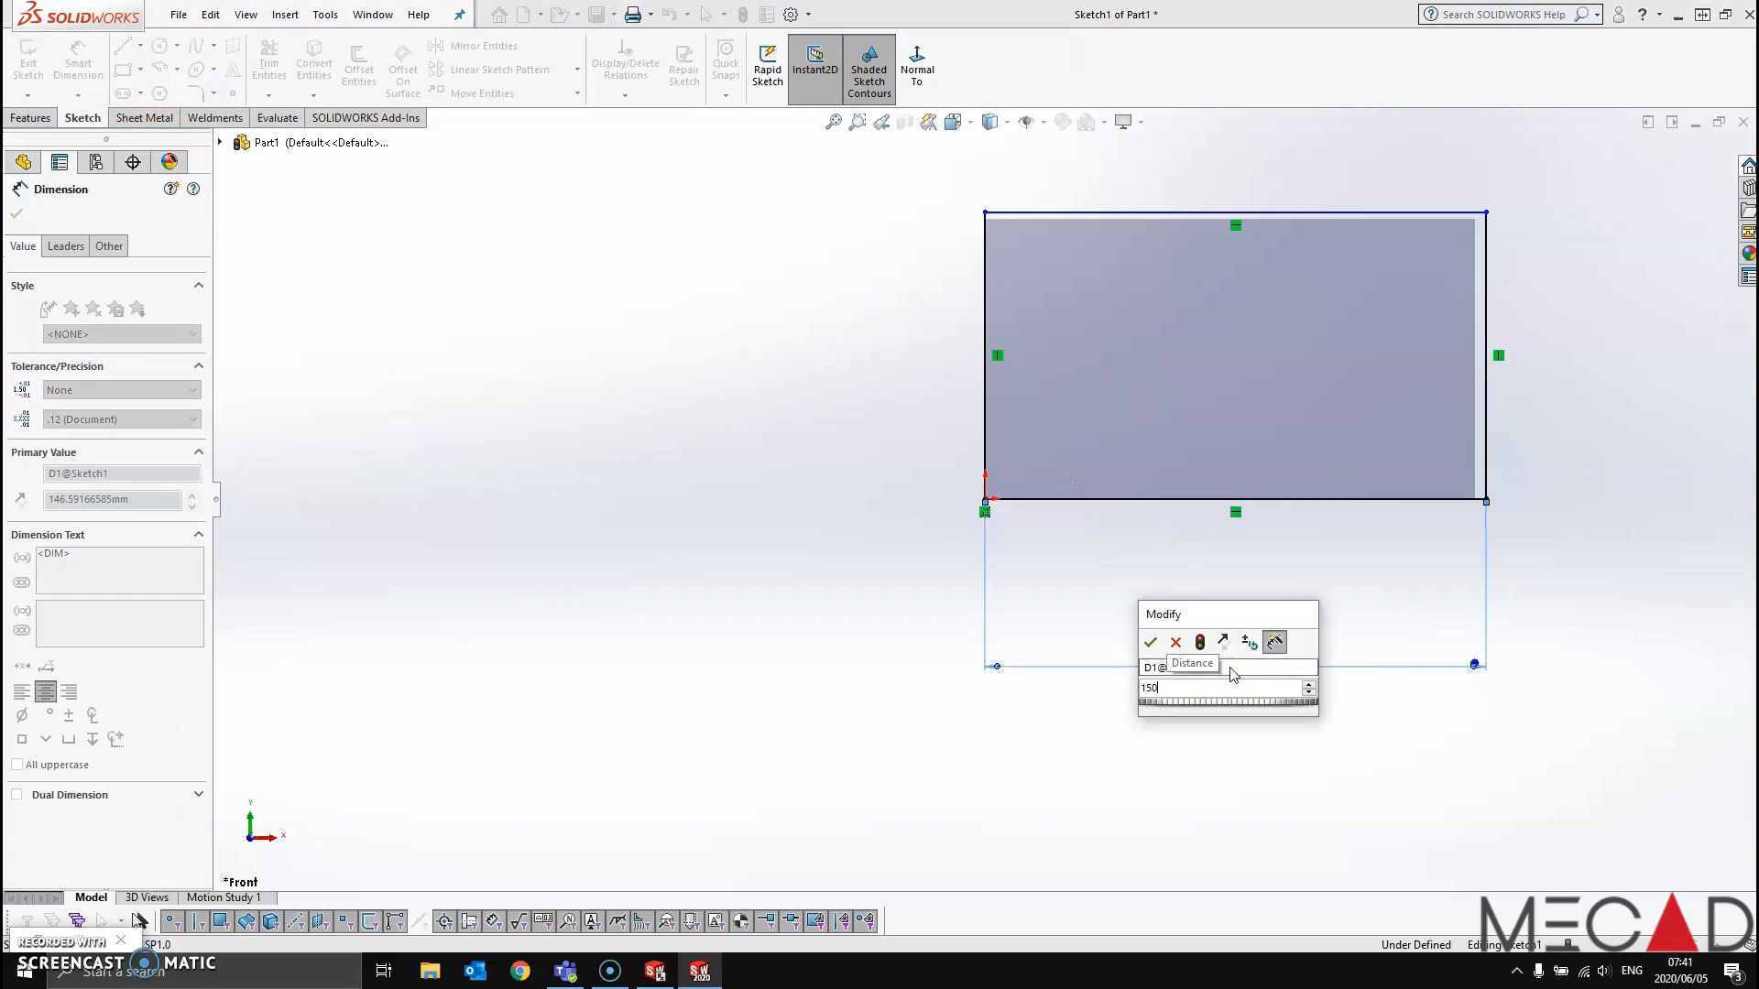
pyautogui.click(1194, 614)
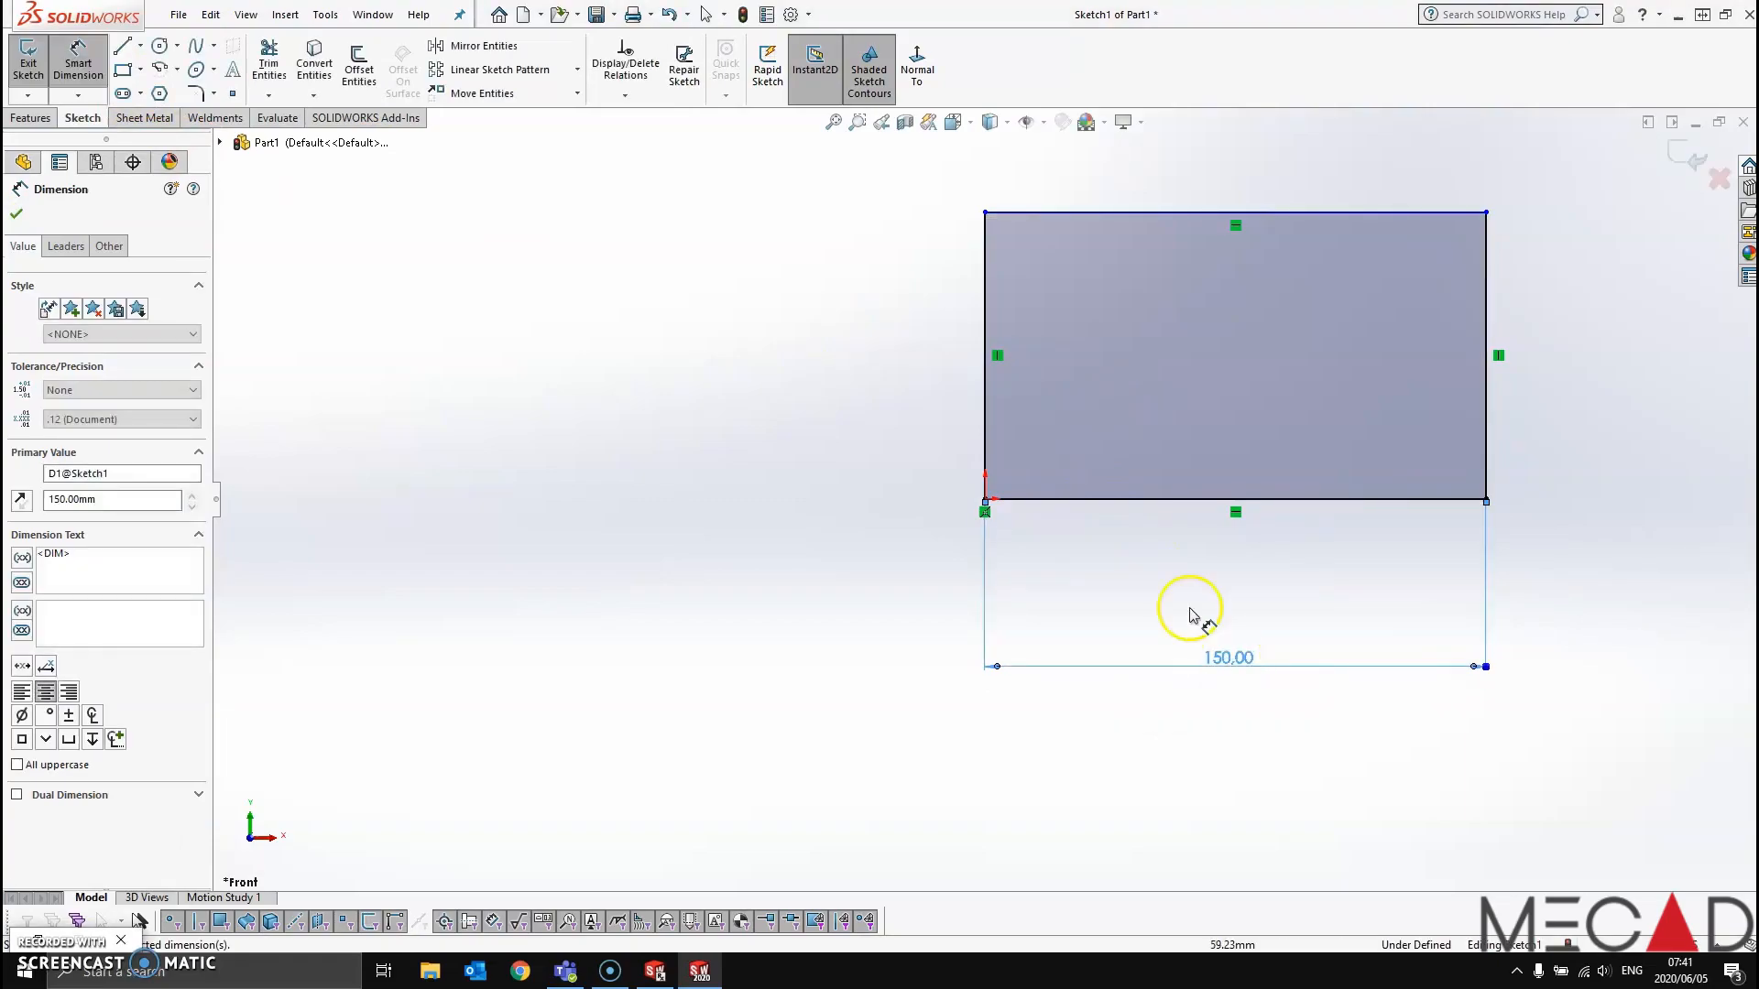
pyautogui.click(985, 288)
pyautogui.click(813, 323)
pyautogui.write('80')
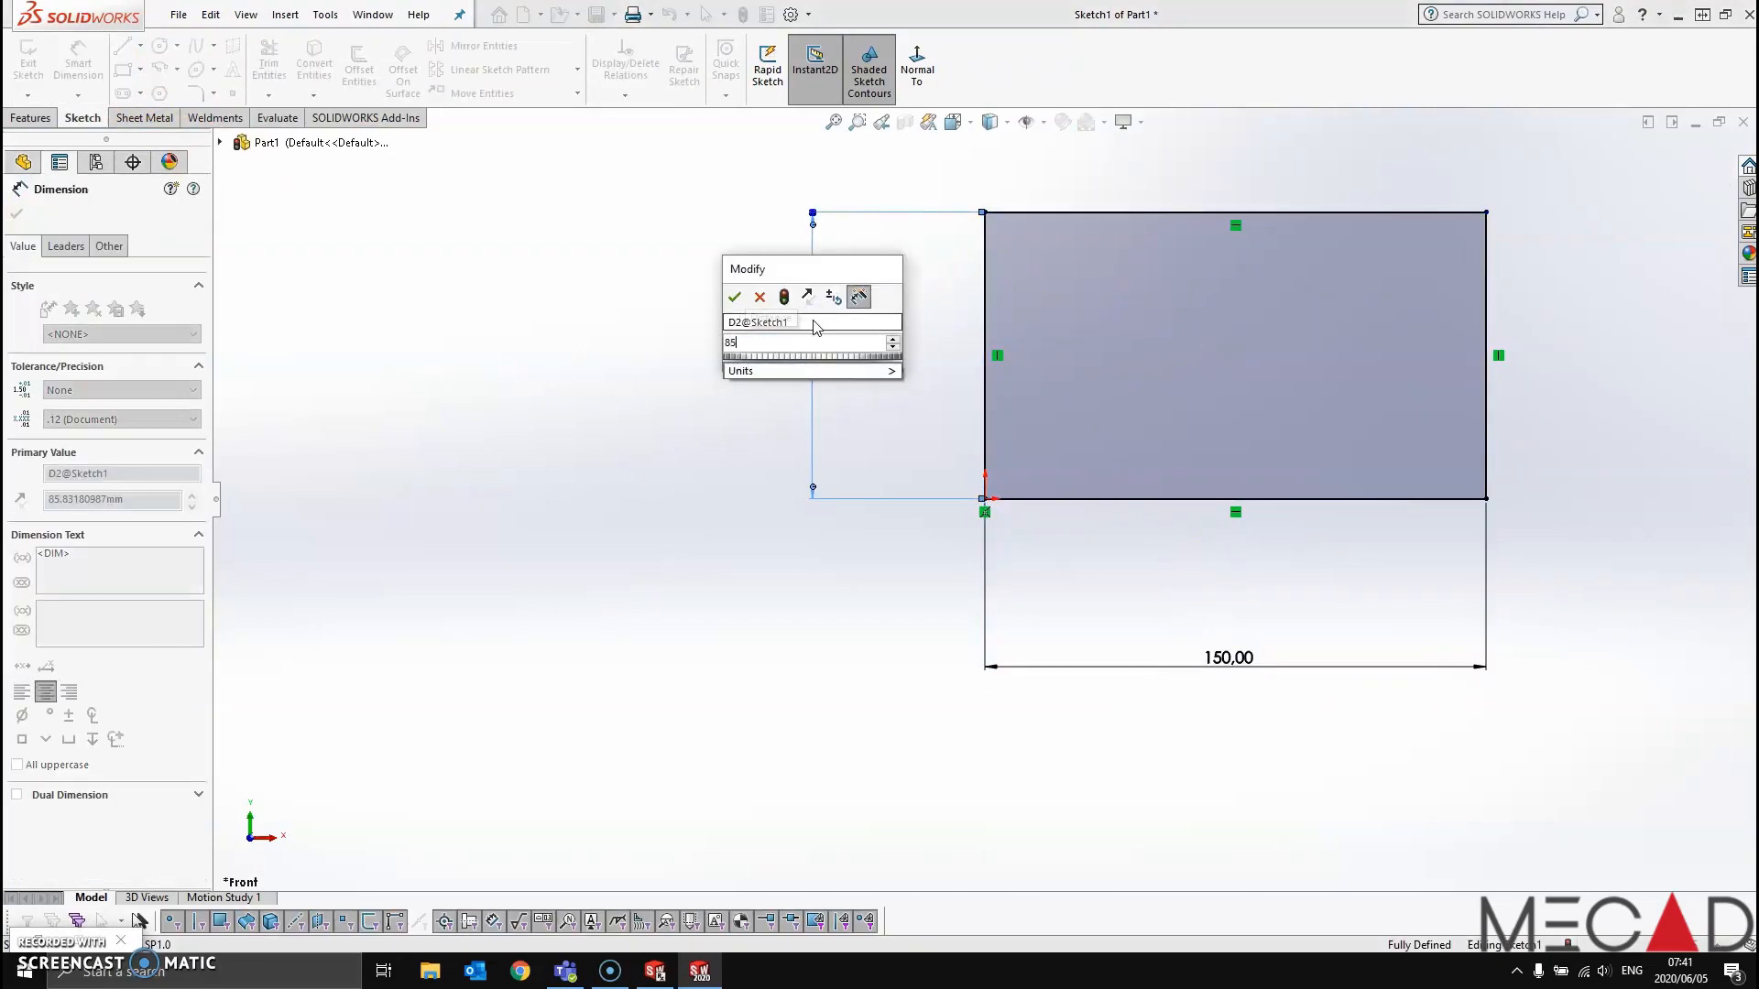
pyautogui.press('Return')
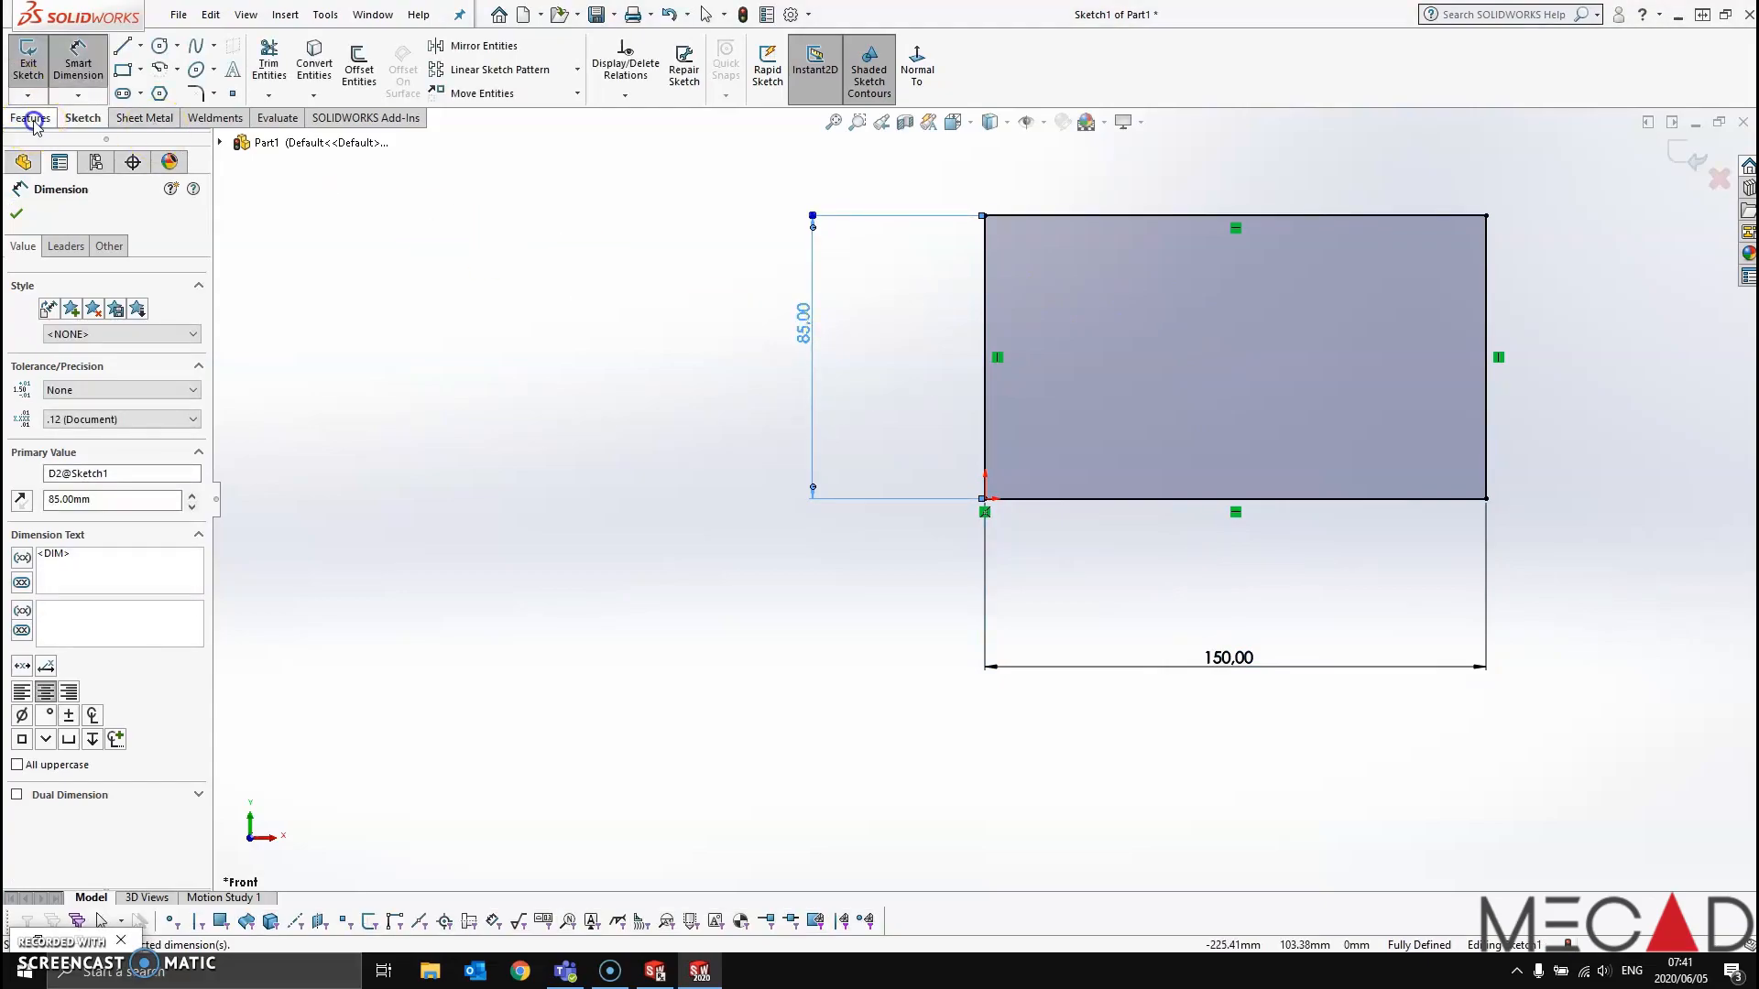
# Extrude the rectangle as a blind boss to a depth of 10000 mm
pyautogui.click(32, 118)
pyautogui.click(20, 73)
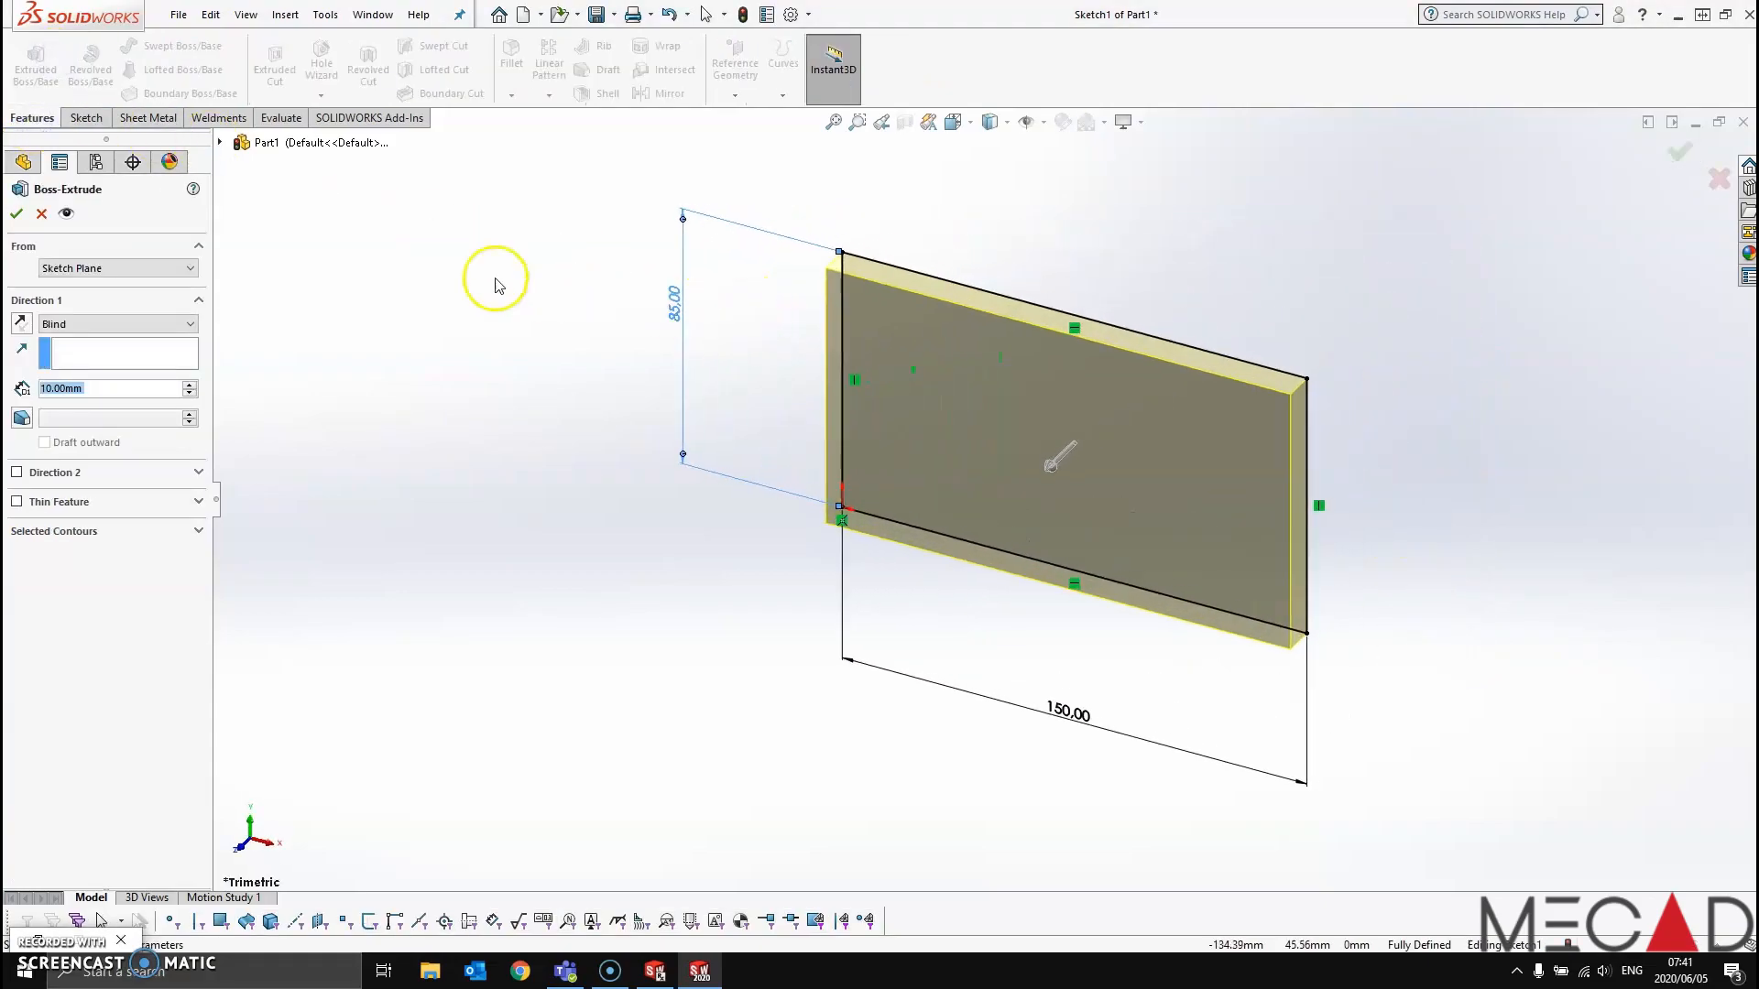
pyautogui.write('1000')
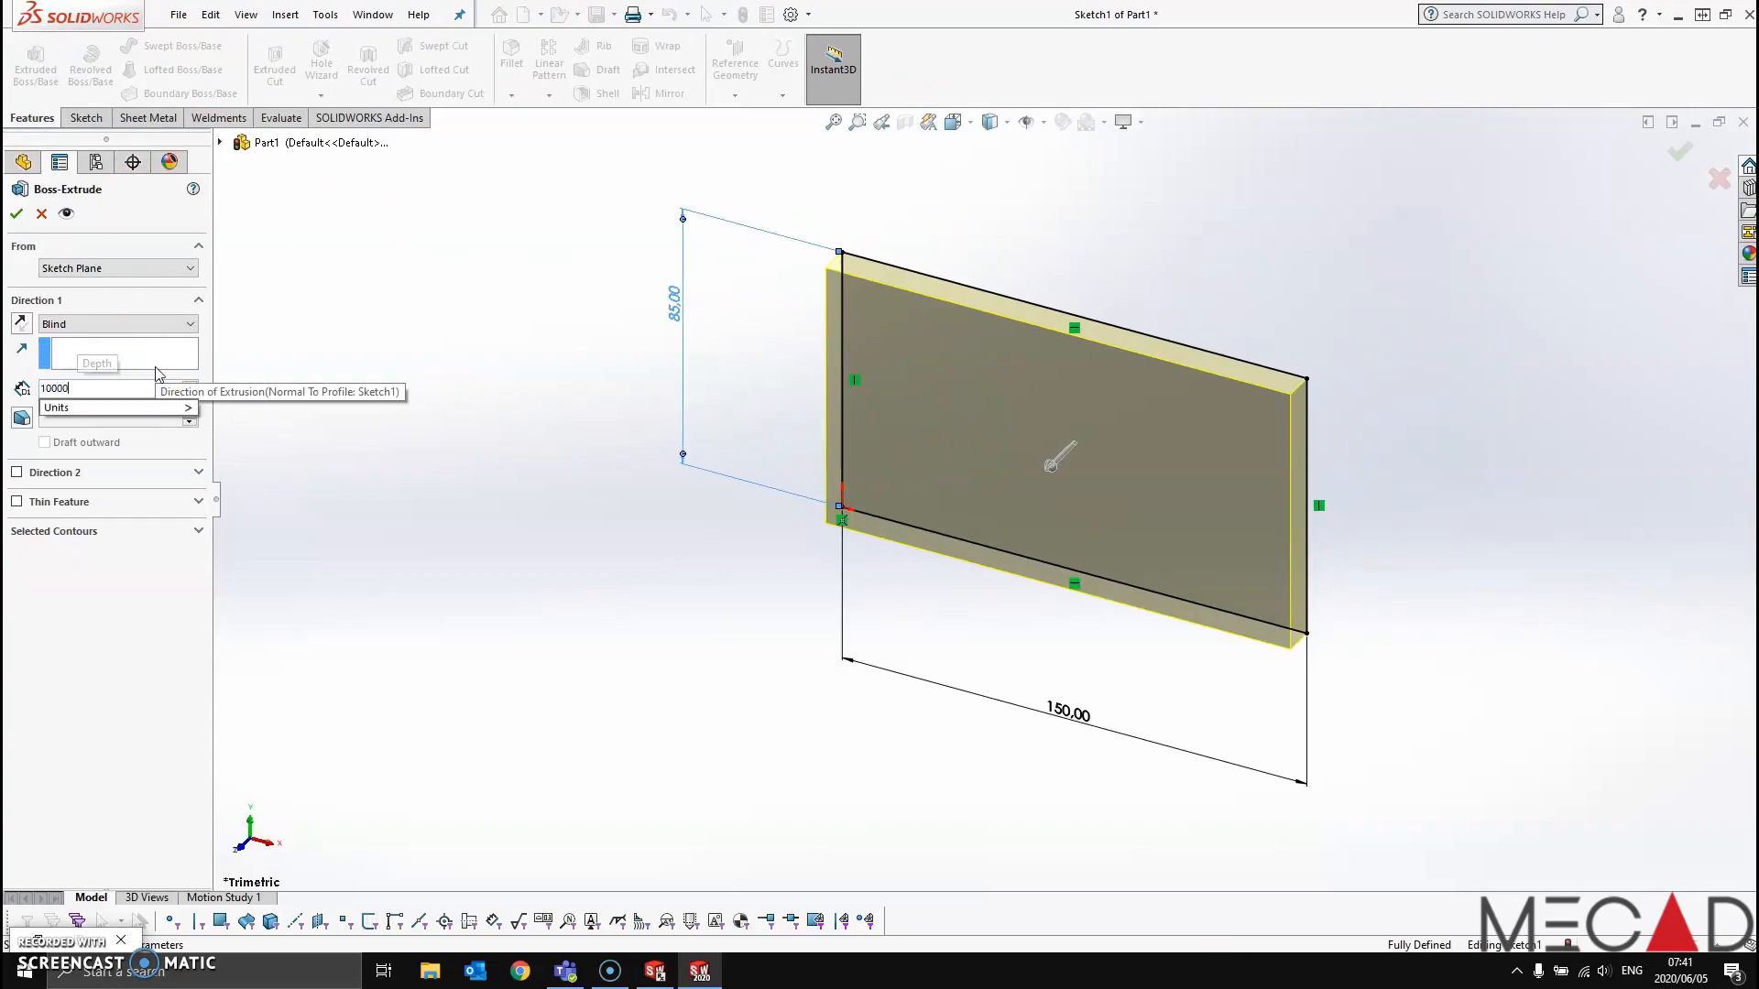
pyautogui.press('Return')
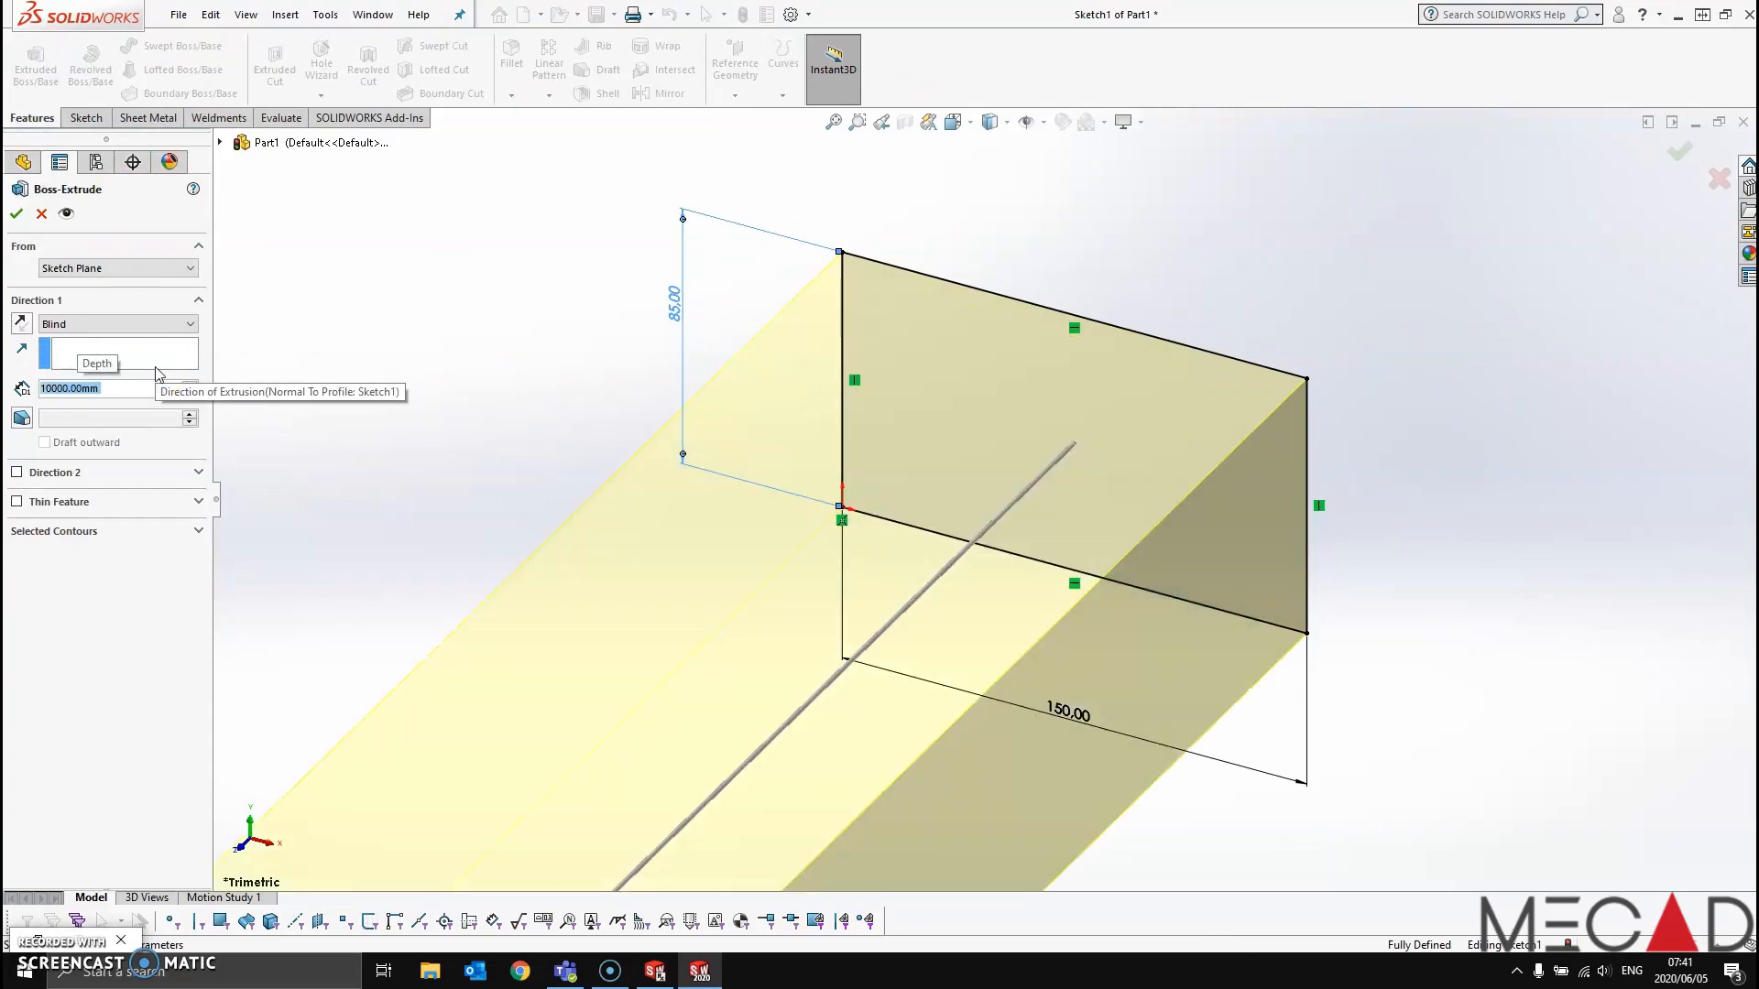
pyautogui.click(16, 213)
pyautogui.scroll(-8, 557, 434)
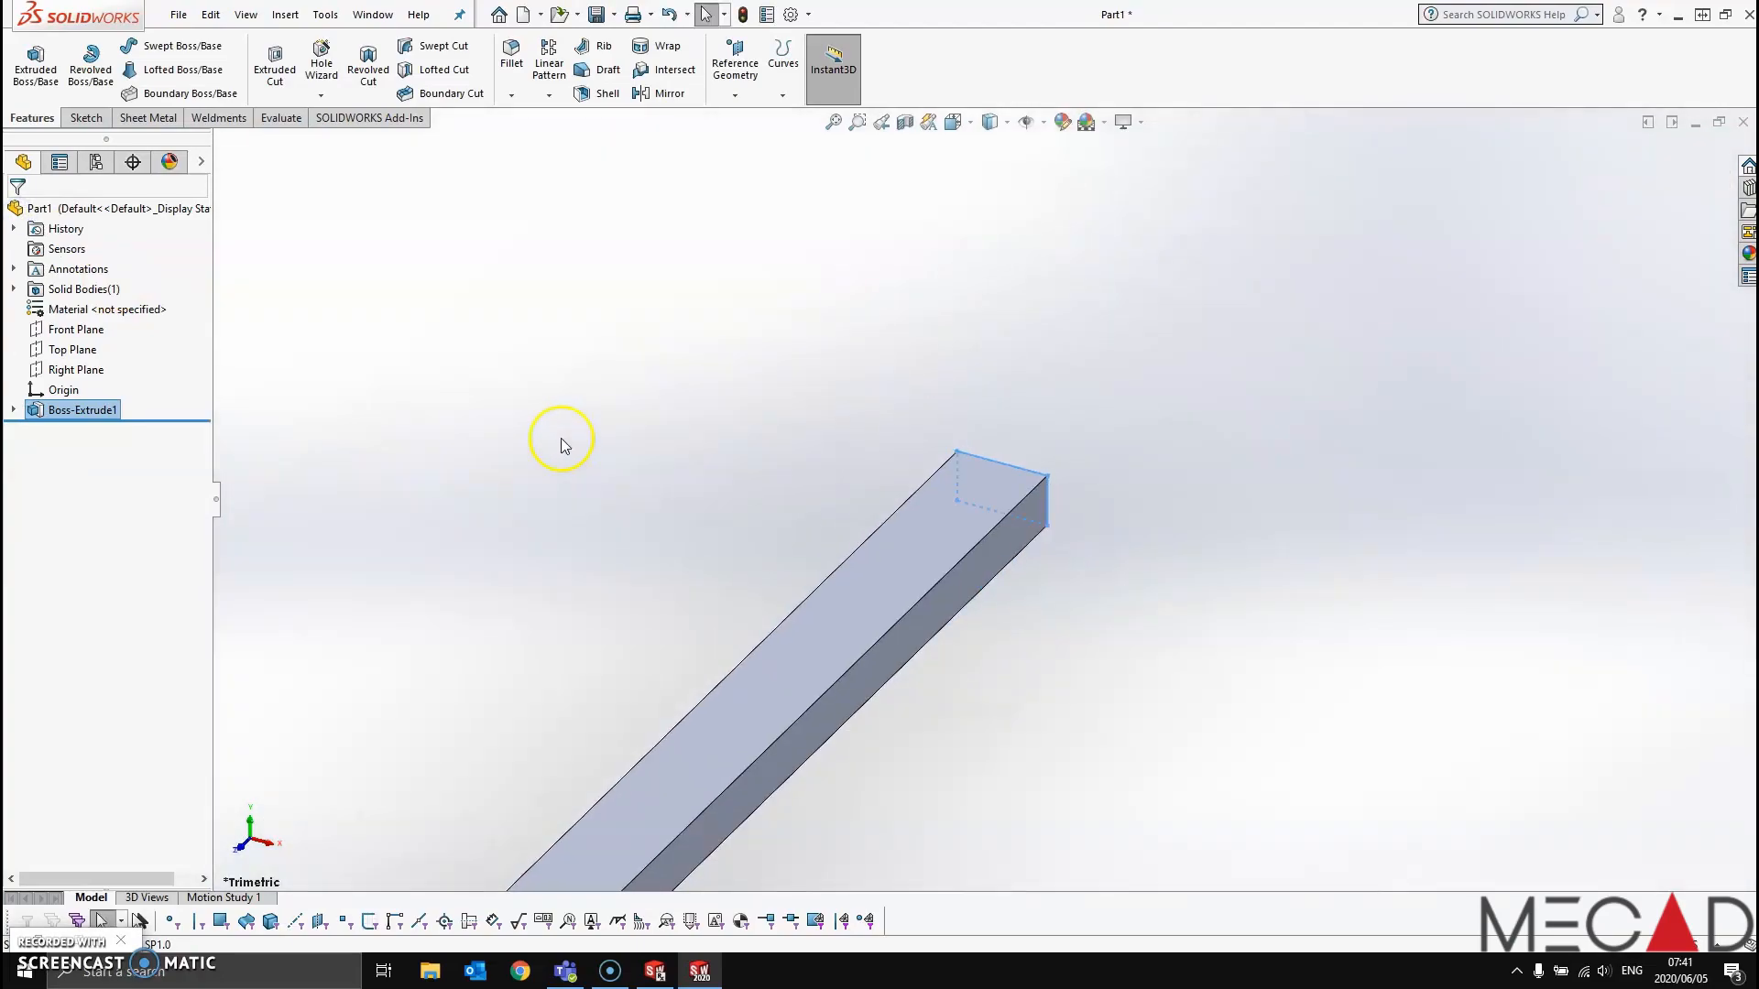
pyautogui.click(1002, 593)
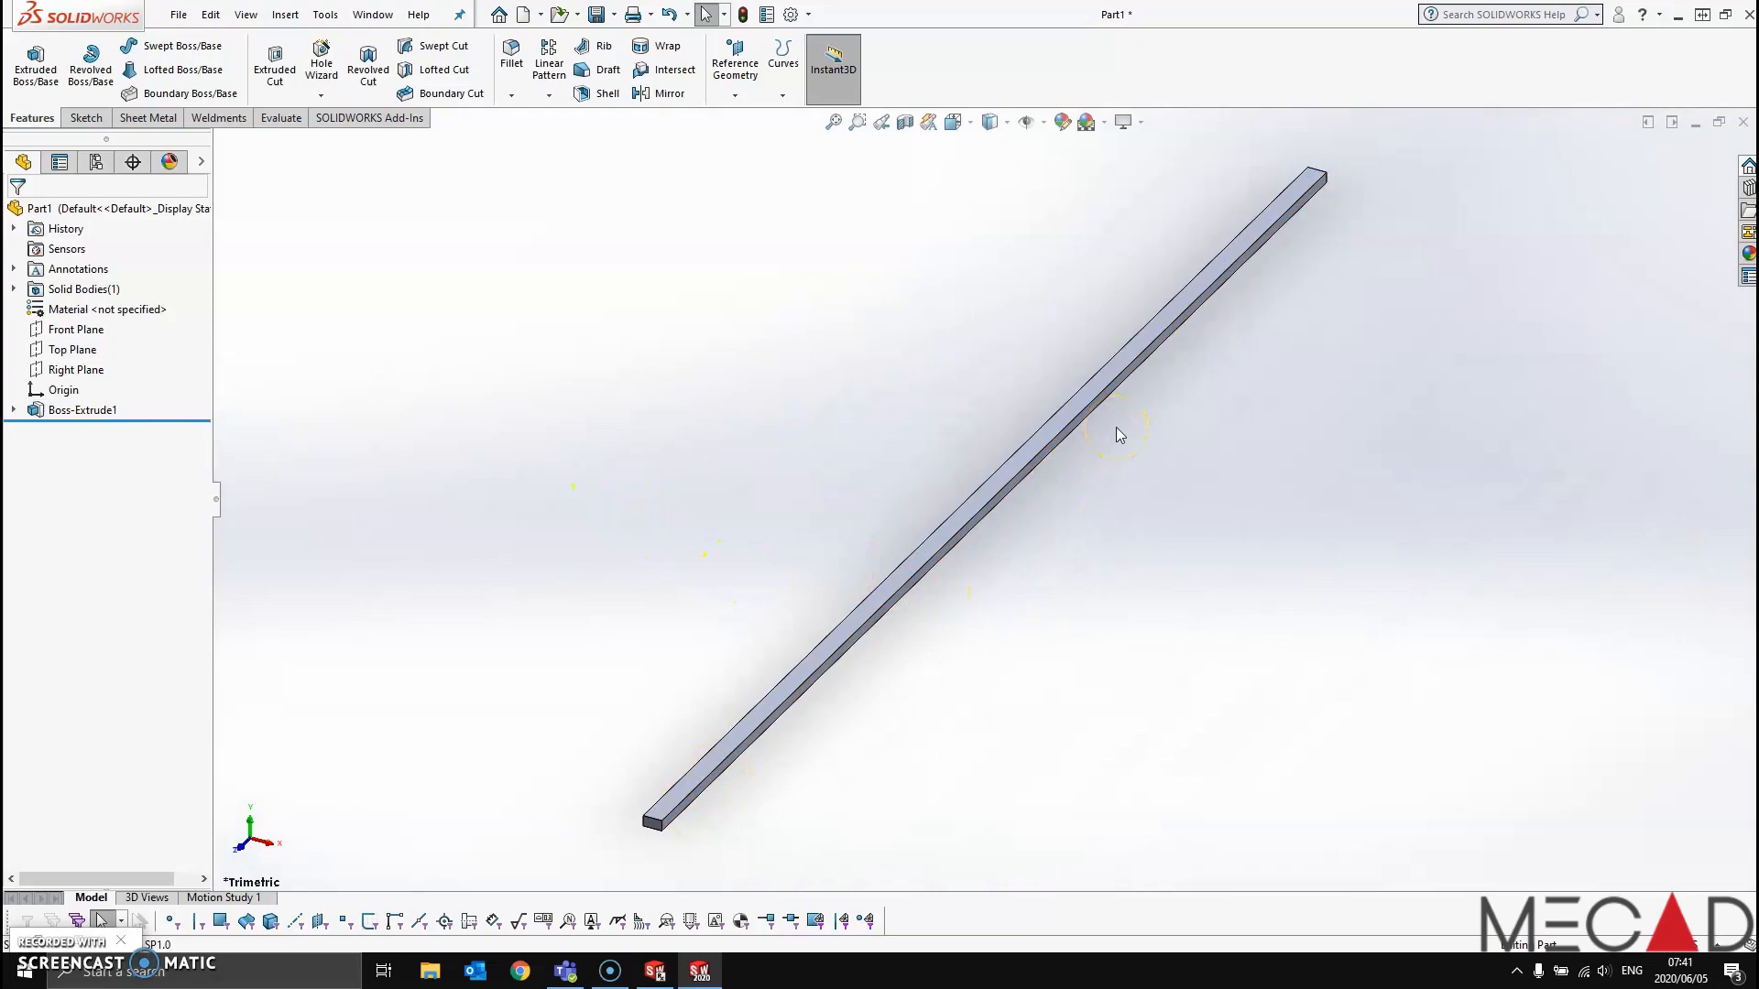
# Start a Hole Wizard drill-size hole with size Ø9.7 and go on to its positioning
pyautogui.click(73, 89)
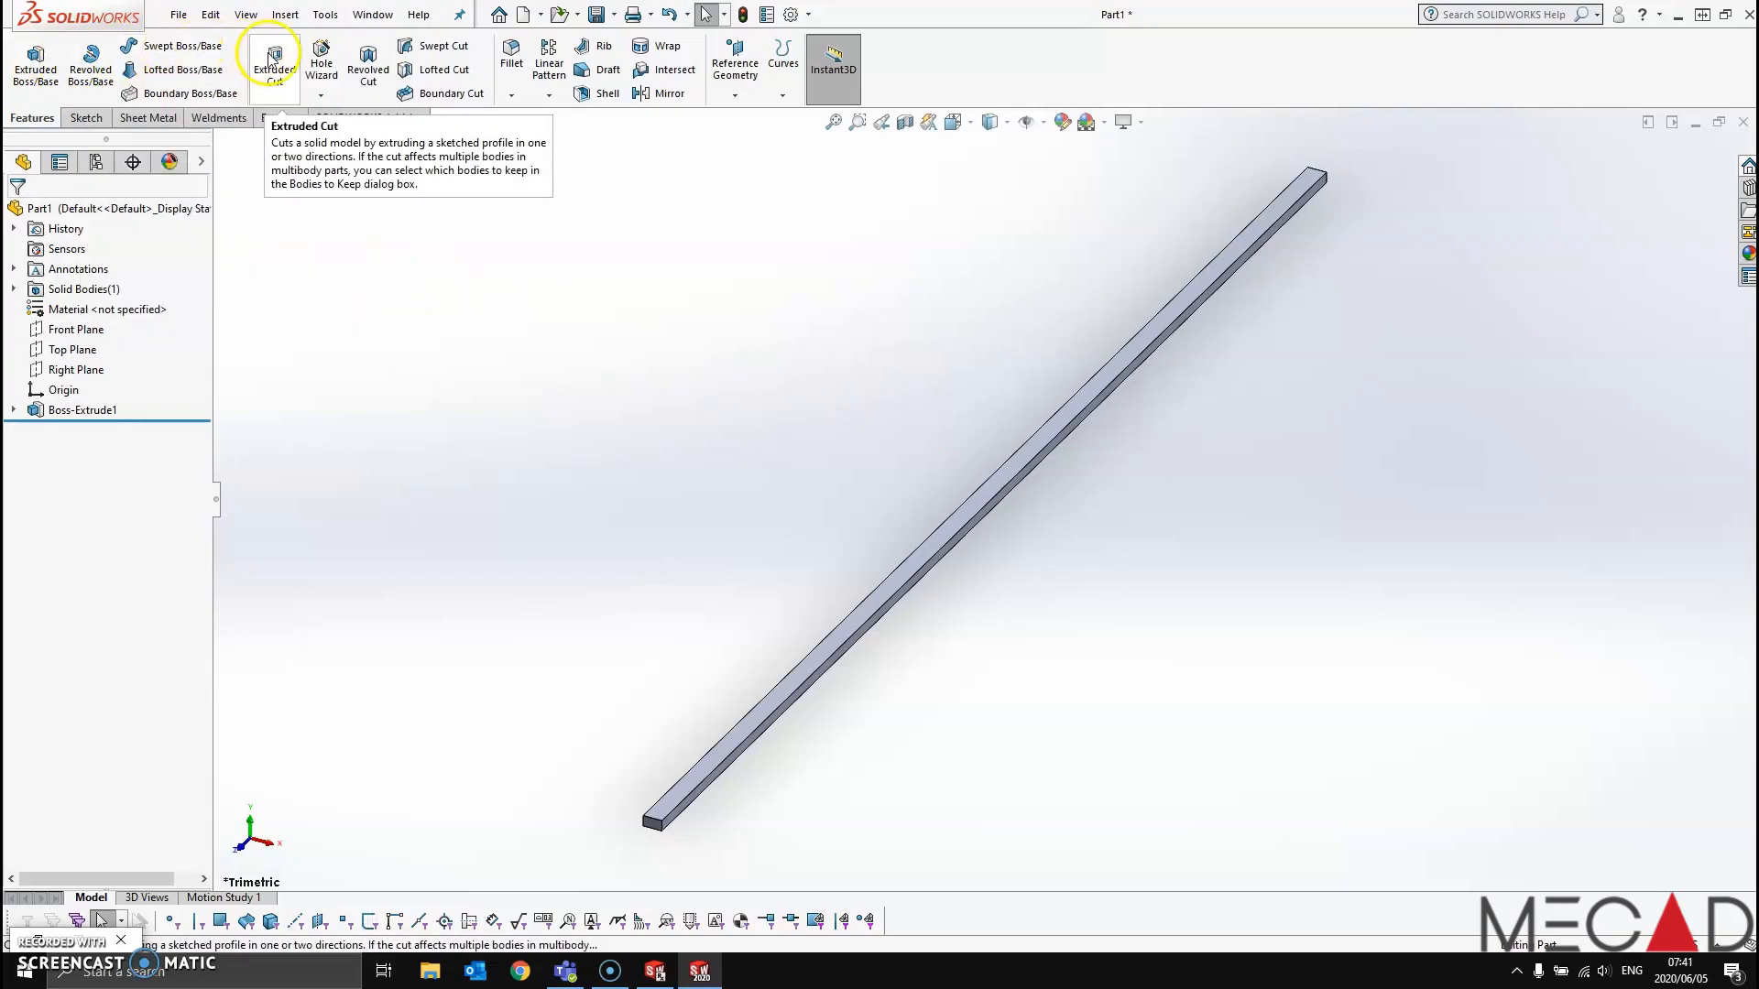
pyautogui.click(322, 64)
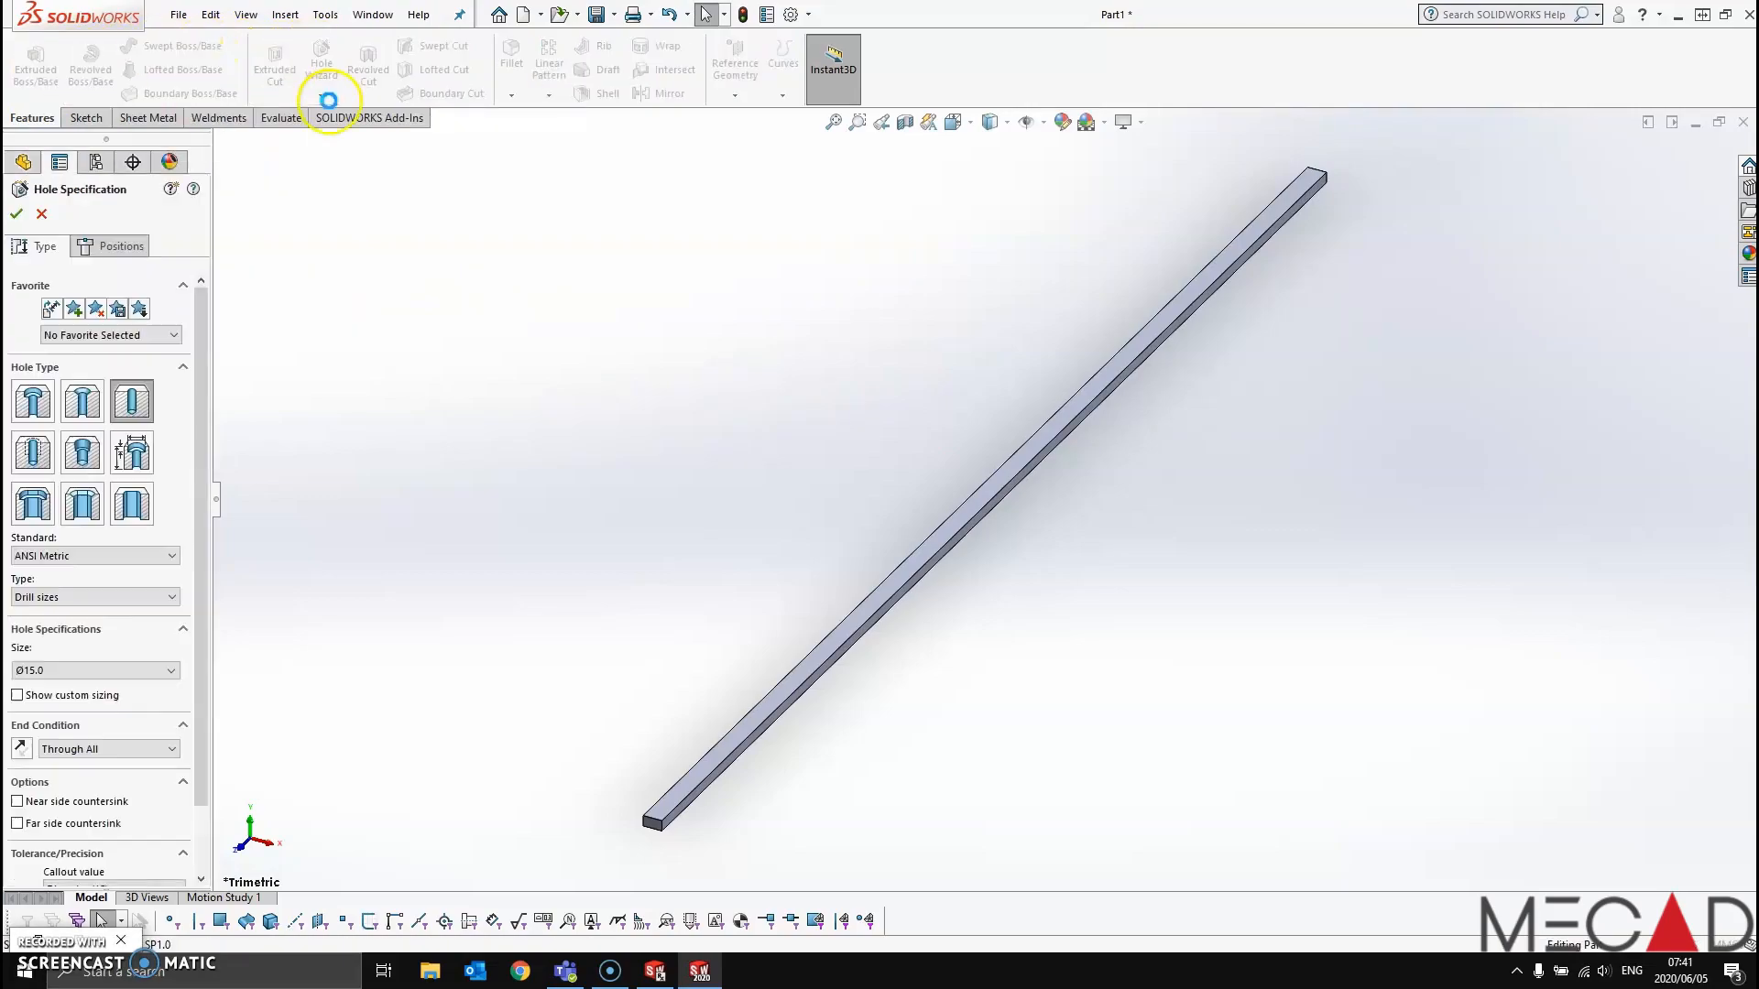
pyautogui.click(103, 670)
pyautogui.scroll(5, 72, 706)
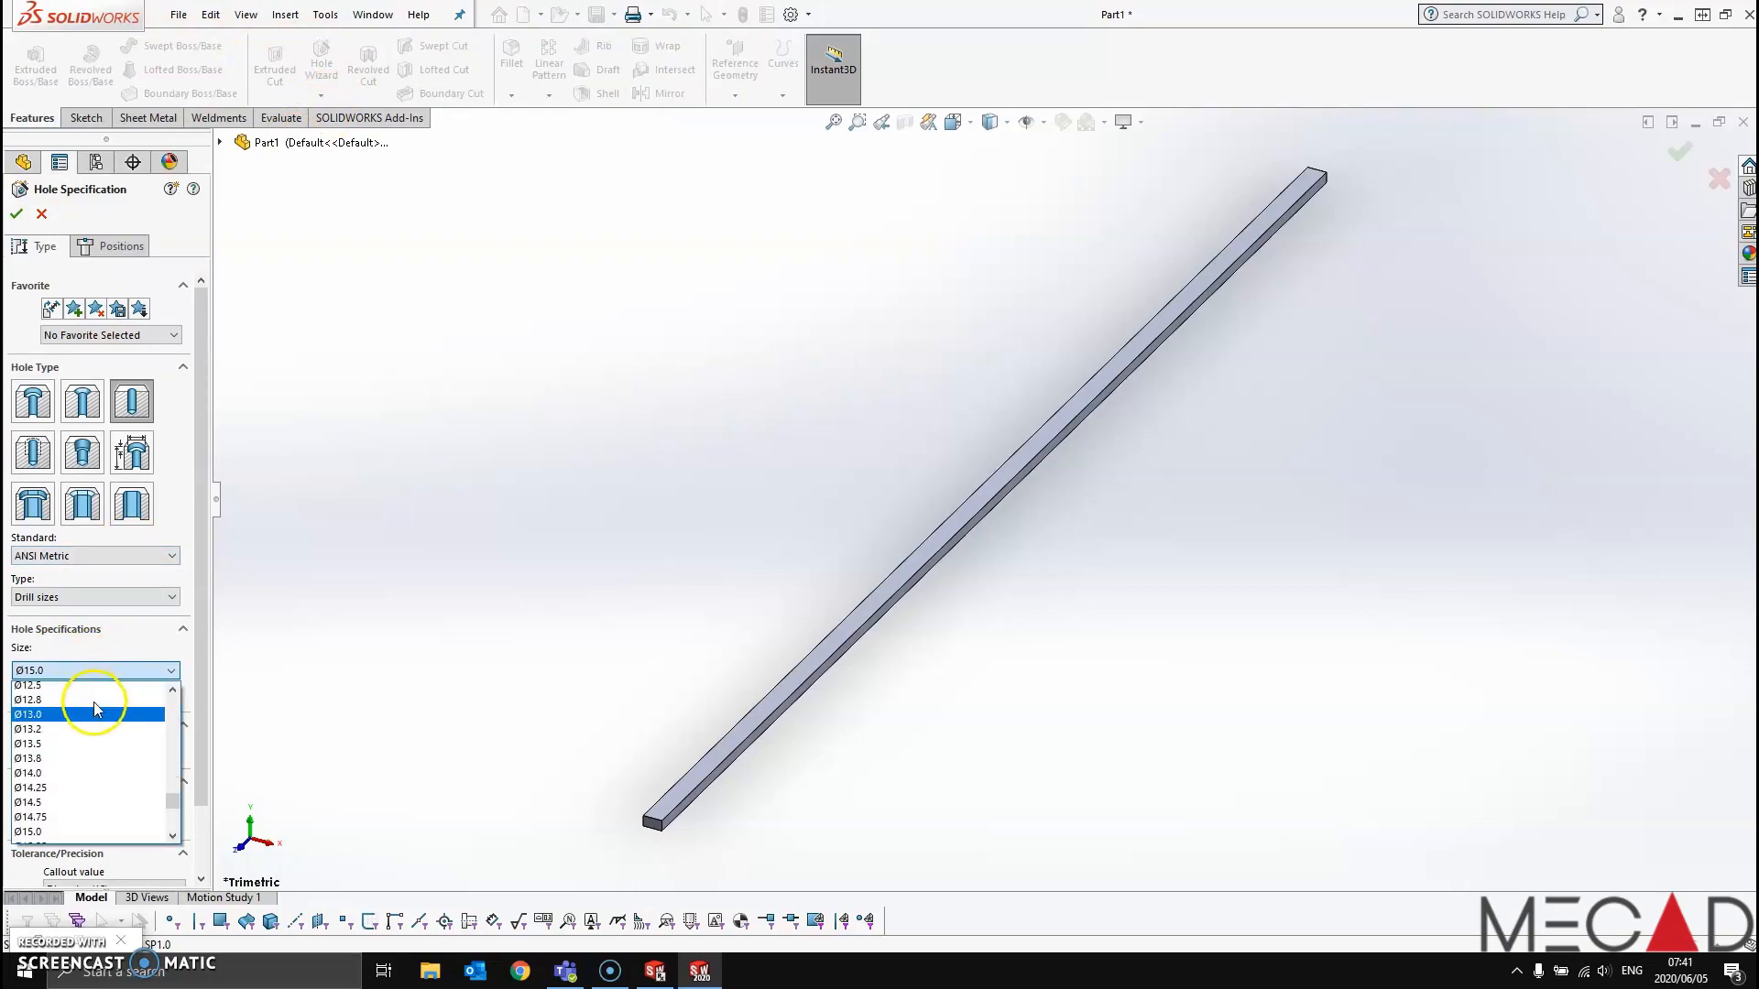
pyautogui.click(32, 705)
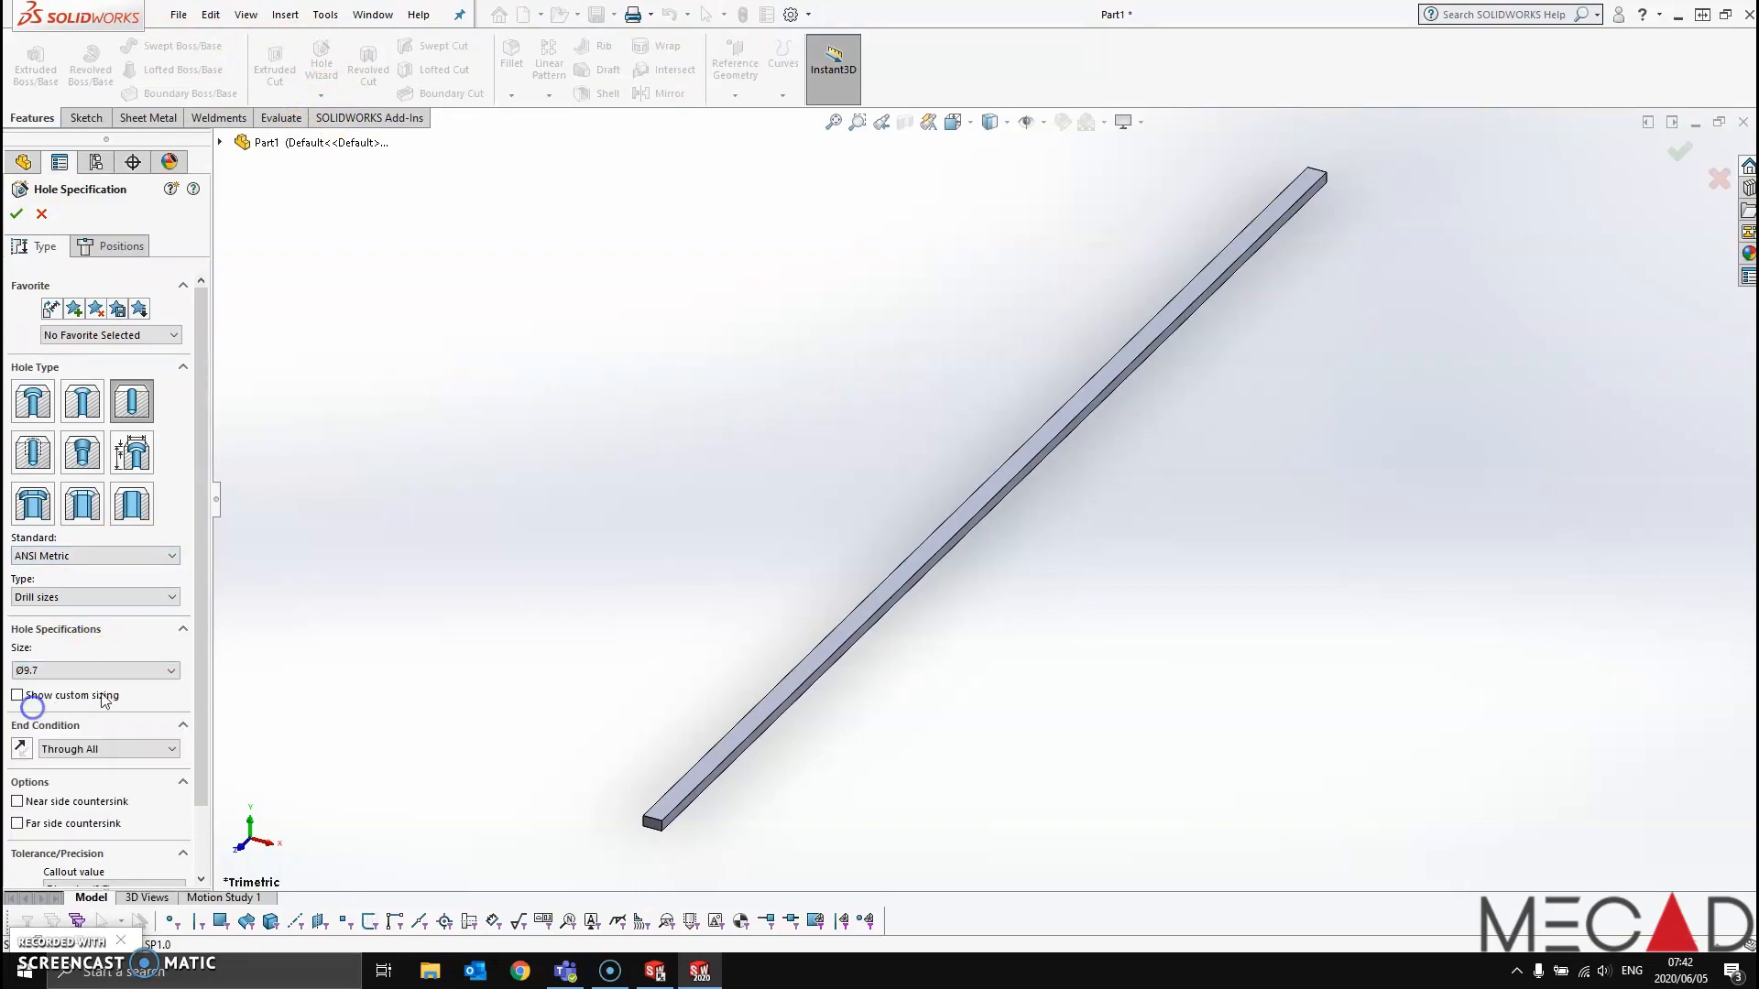
pyautogui.click(115, 245)
# Place six hole points along the length of the bar's upper face and complete the hole feature
pyautogui.click(902, 570)
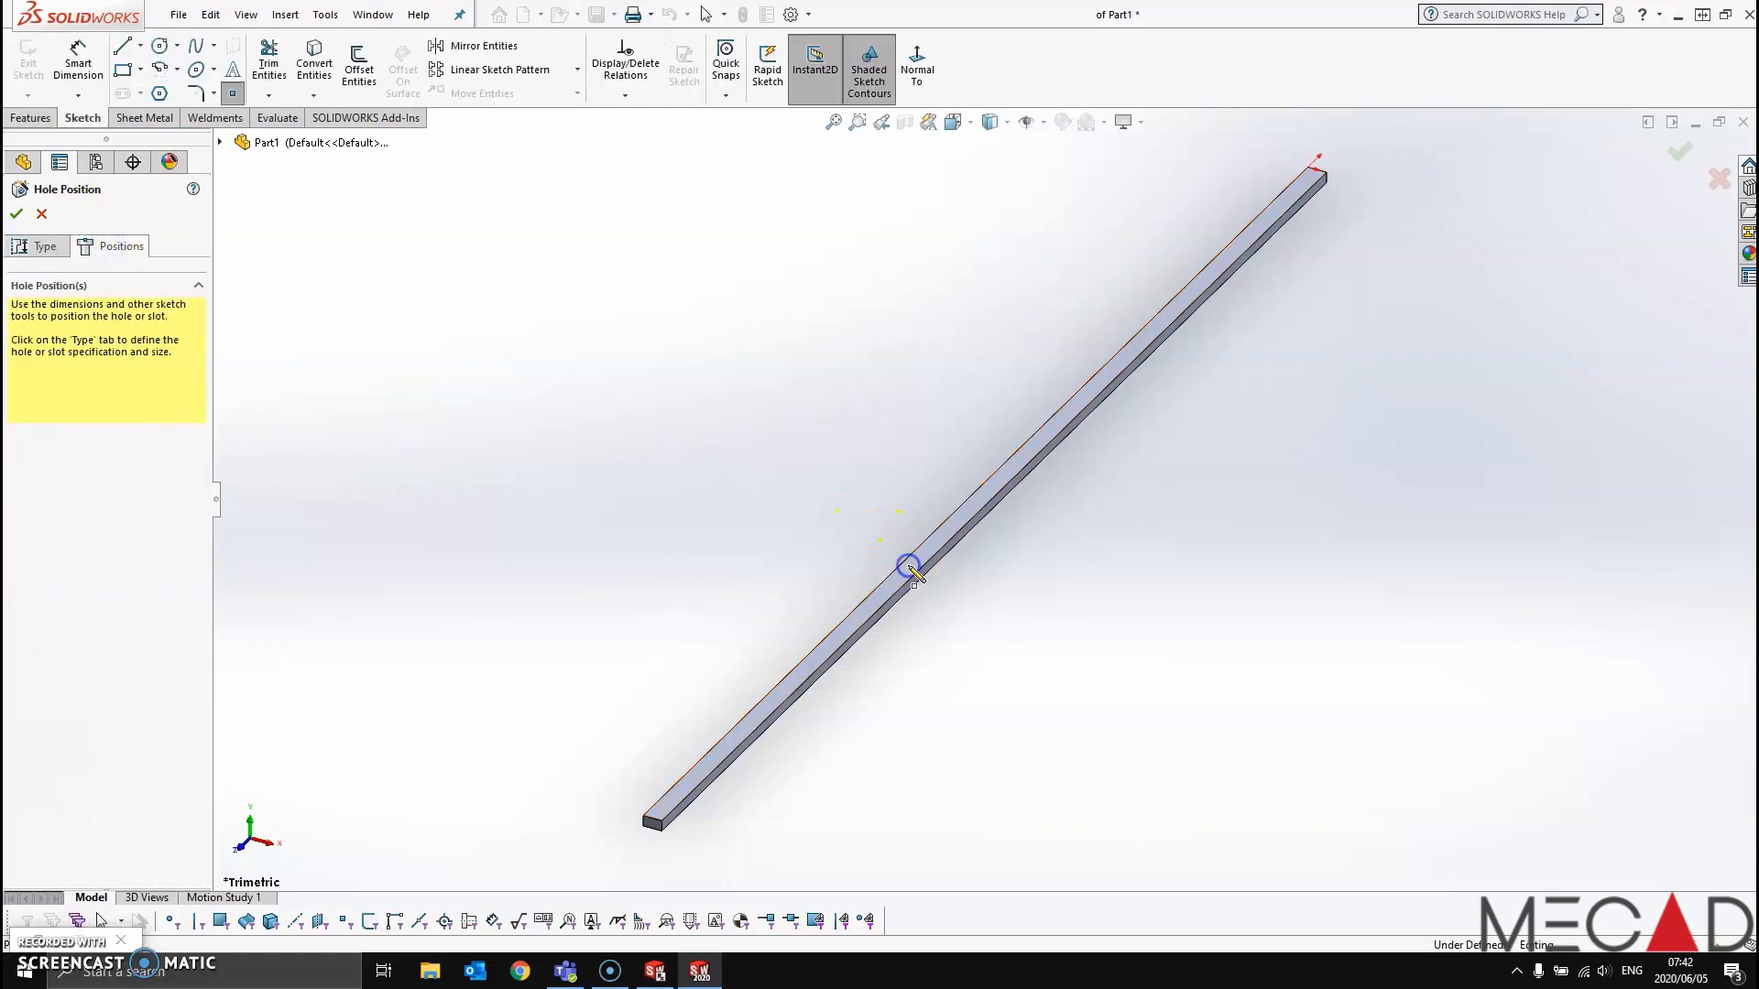
pyautogui.click(677, 791)
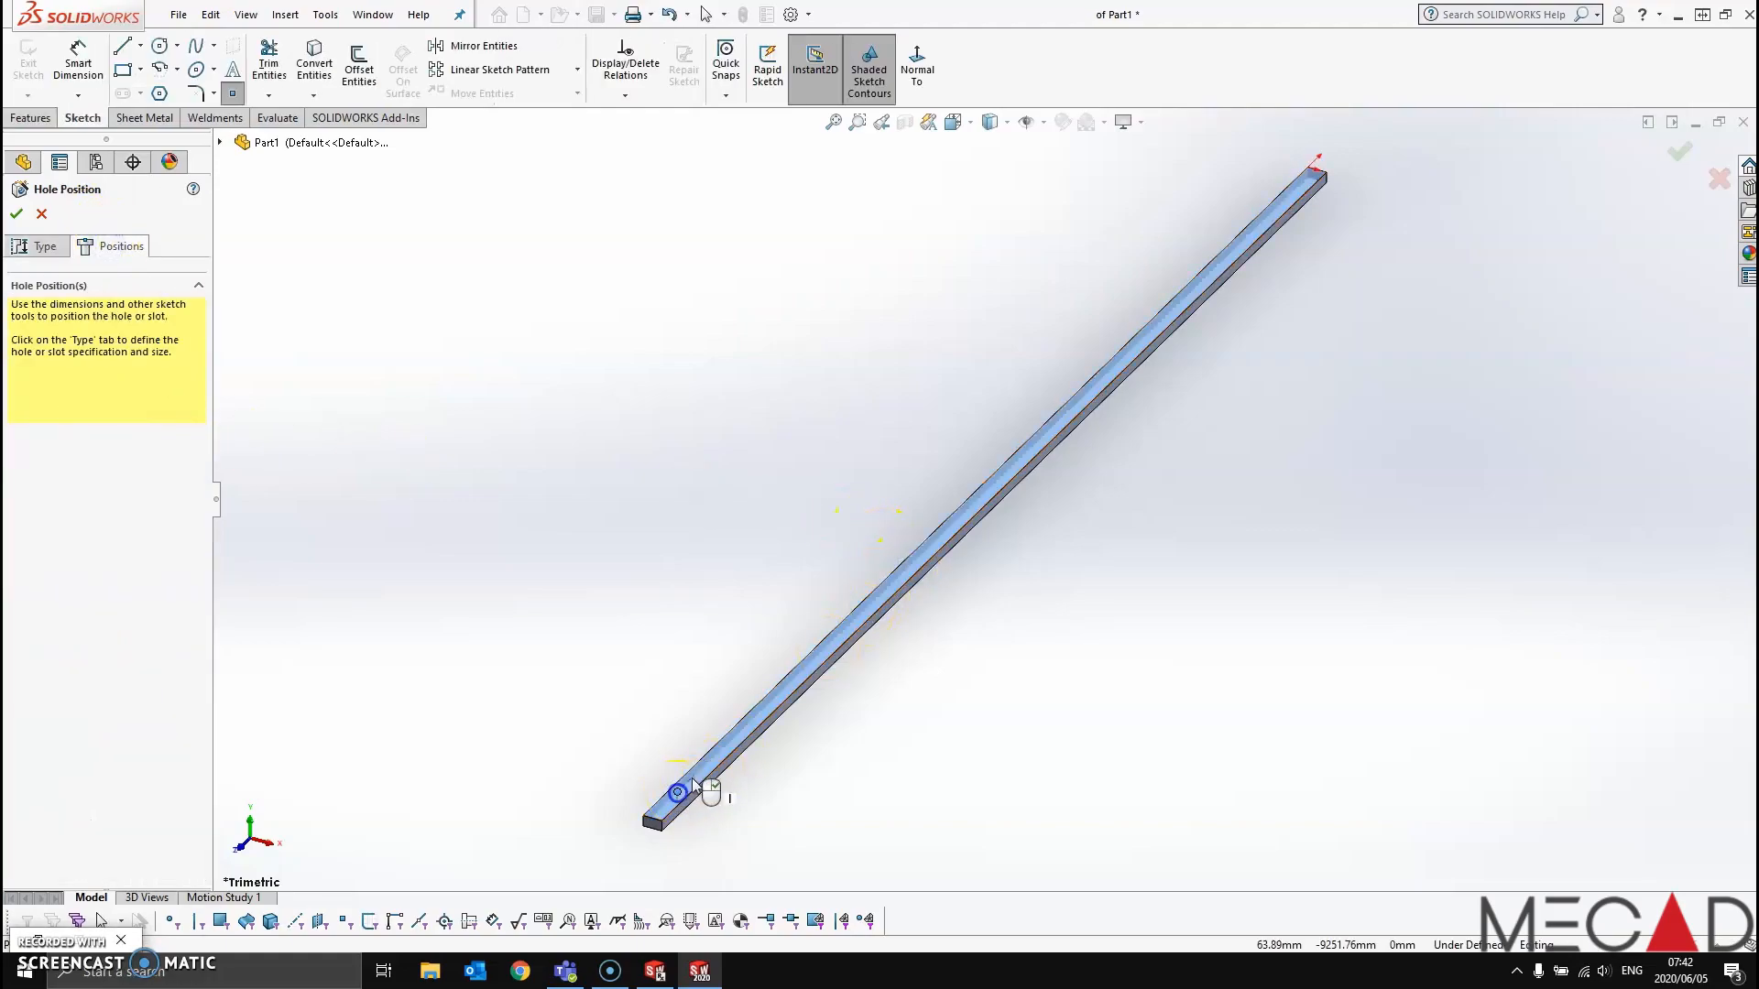
pyautogui.click(768, 710)
pyautogui.click(930, 546)
pyautogui.click(1074, 404)
pyautogui.click(1199, 282)
pyautogui.click(1297, 193)
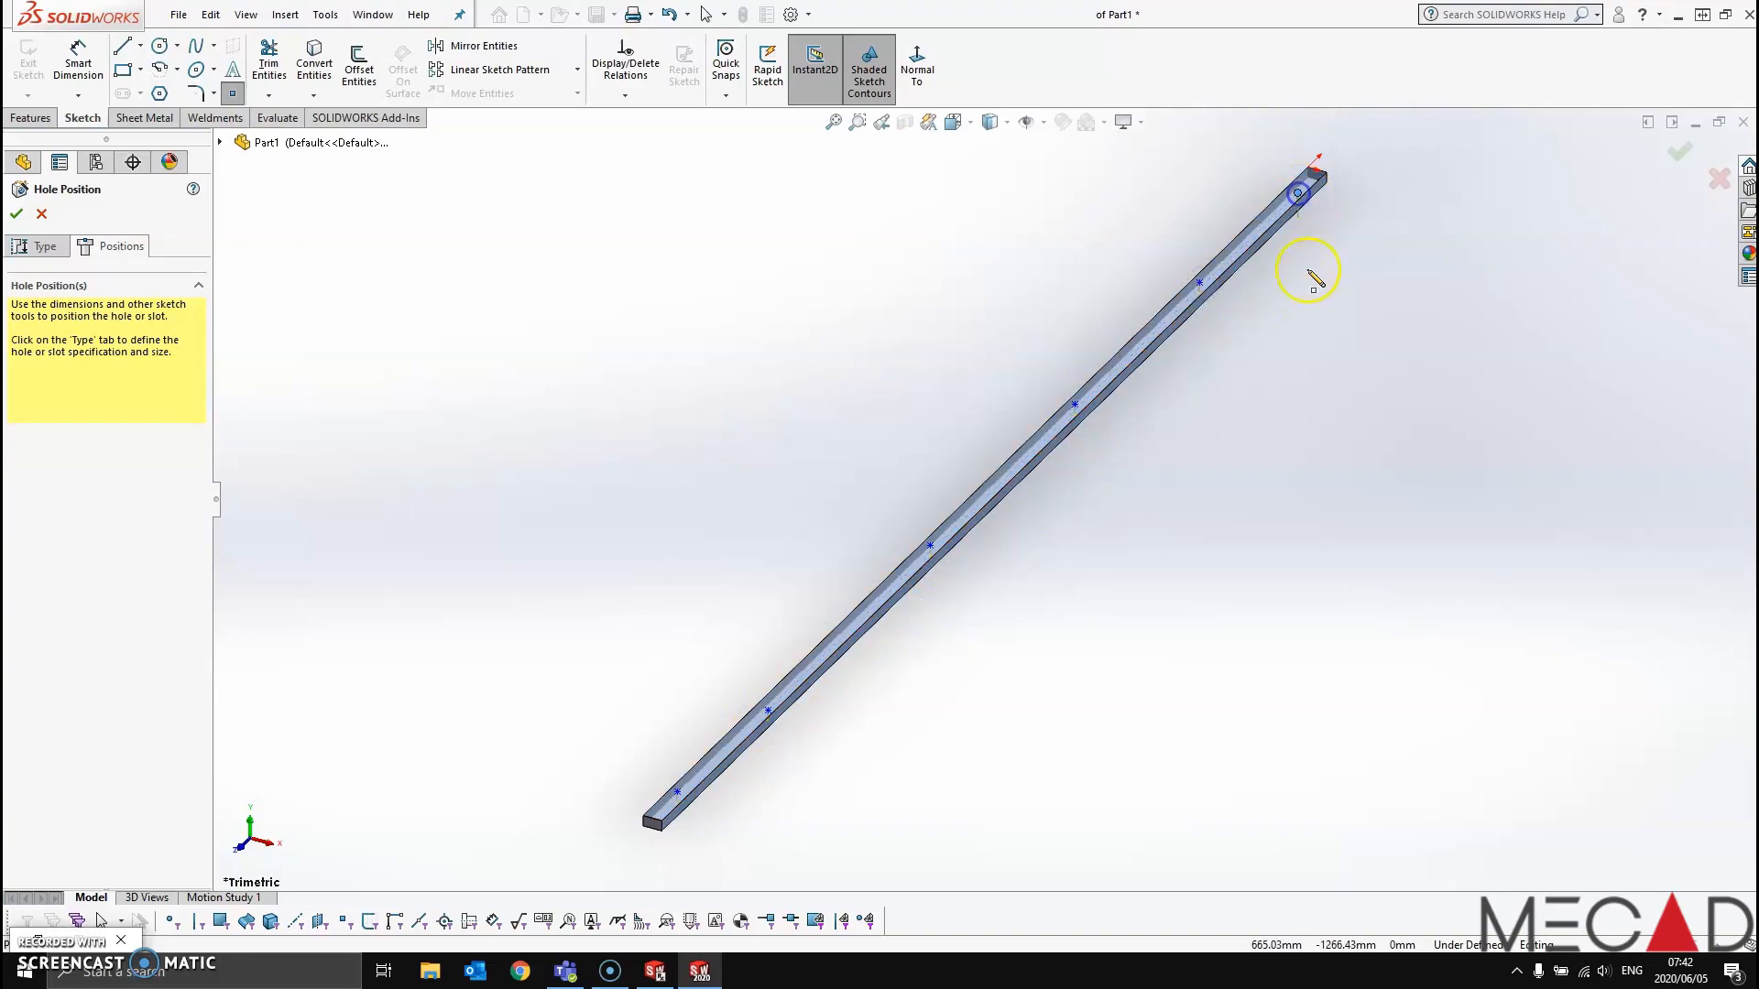
pyautogui.click(17, 216)
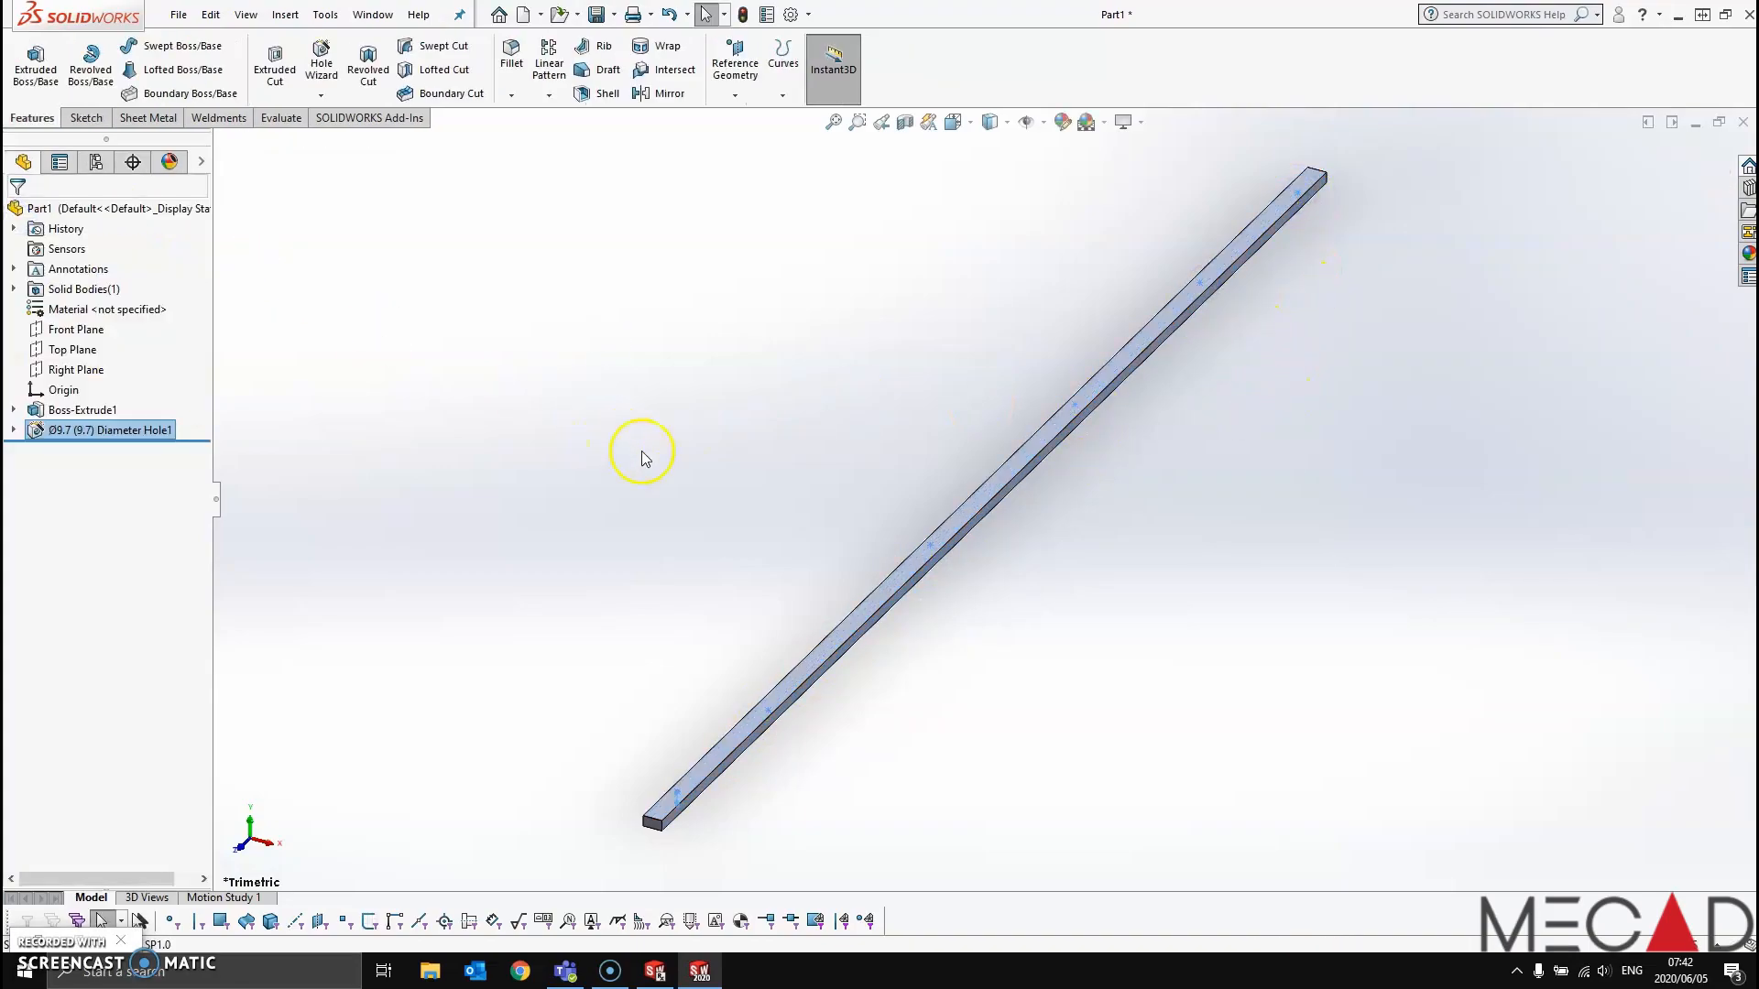
# Finish the problem capture recording
pyautogui.scroll(2, 855, 596)
pyautogui.scroll(-8, 861, 641)
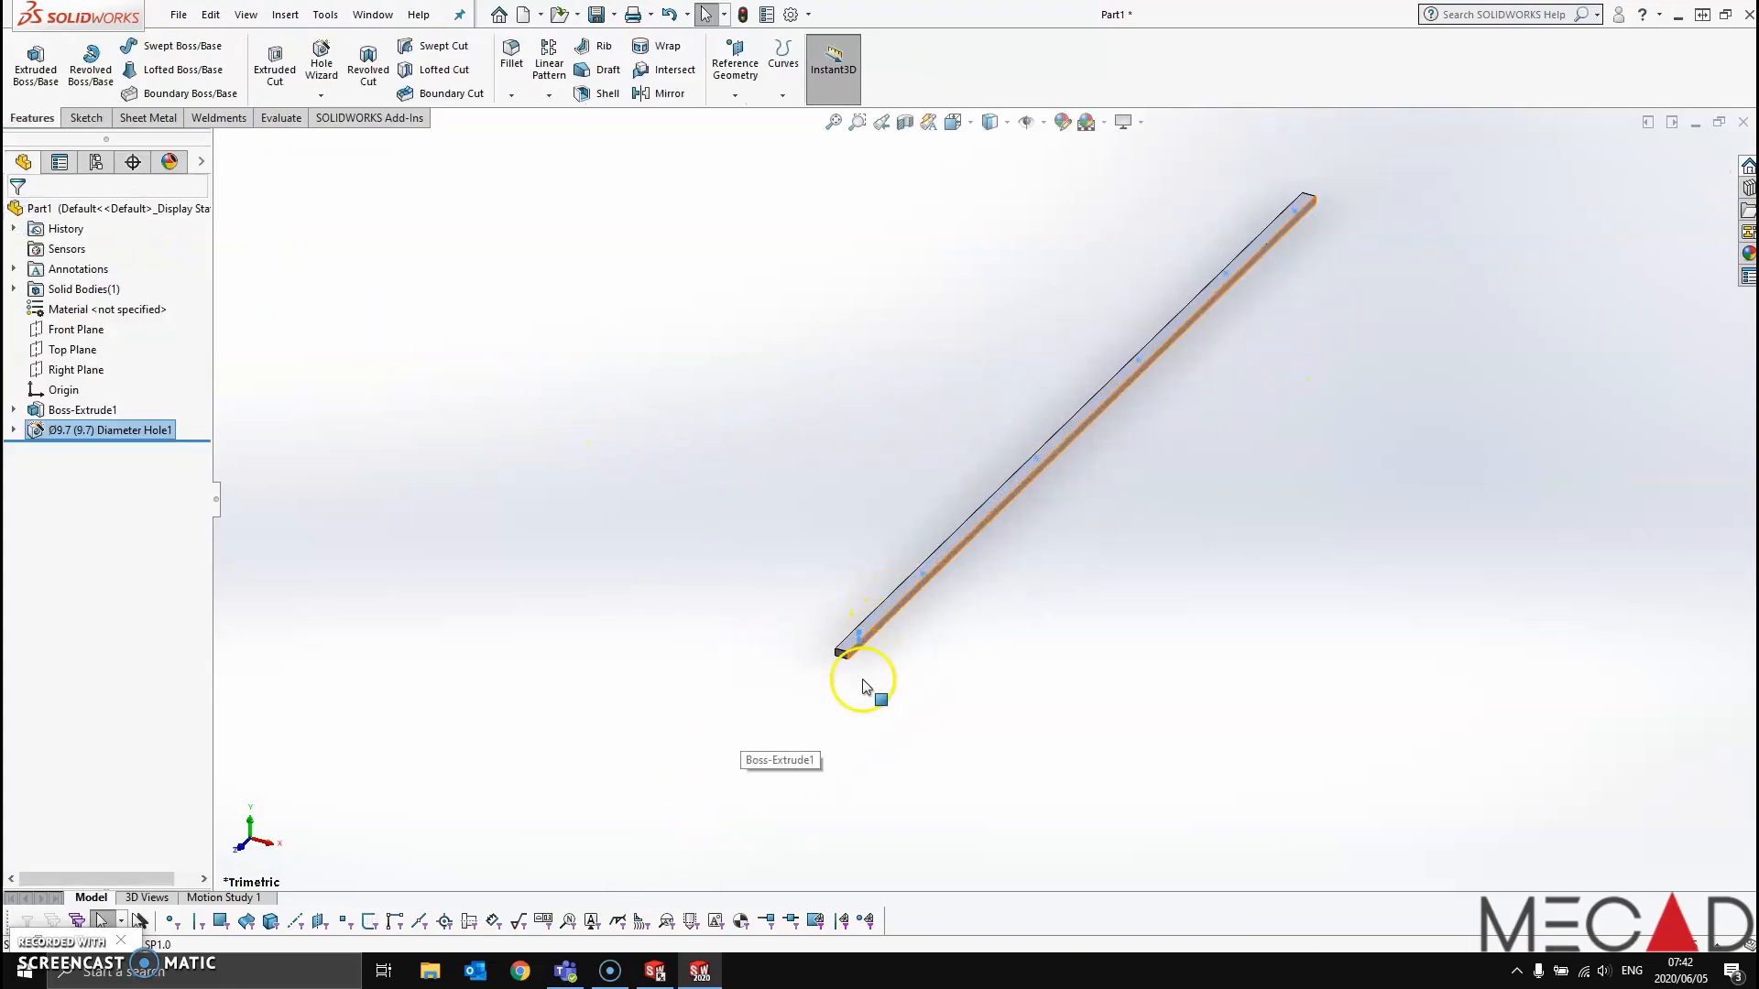
pyautogui.scroll(-5, 948, 544)
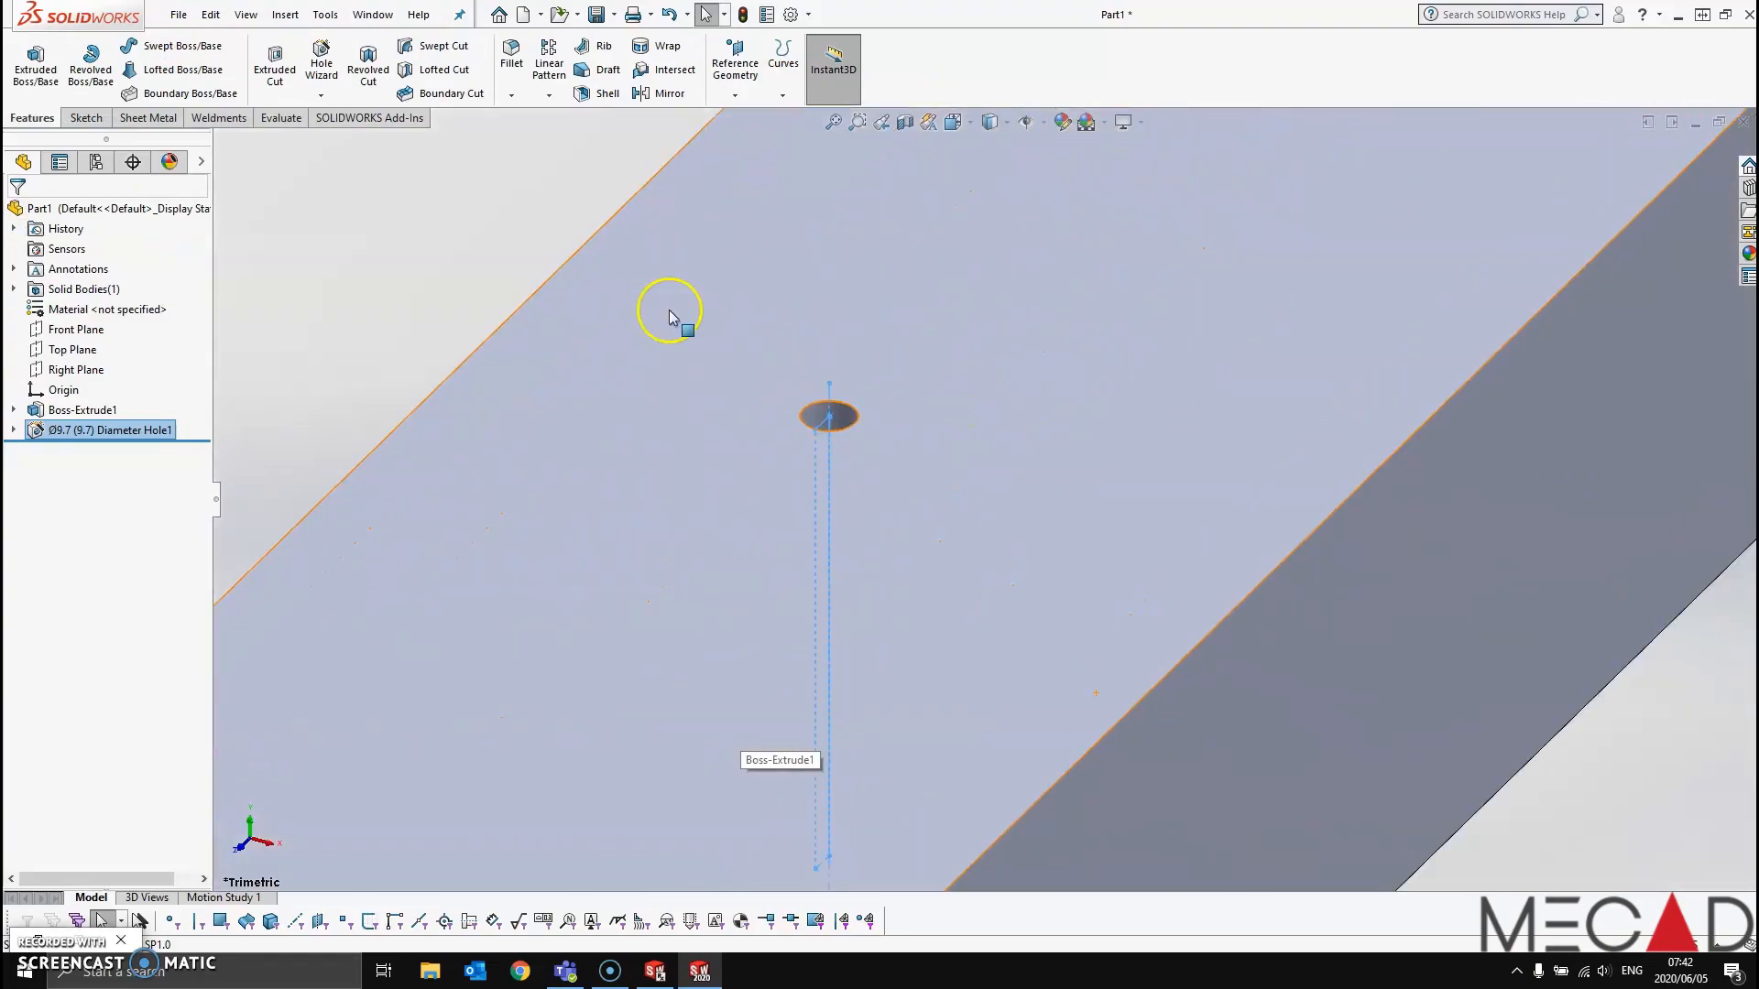
pyautogui.click(521, 268)
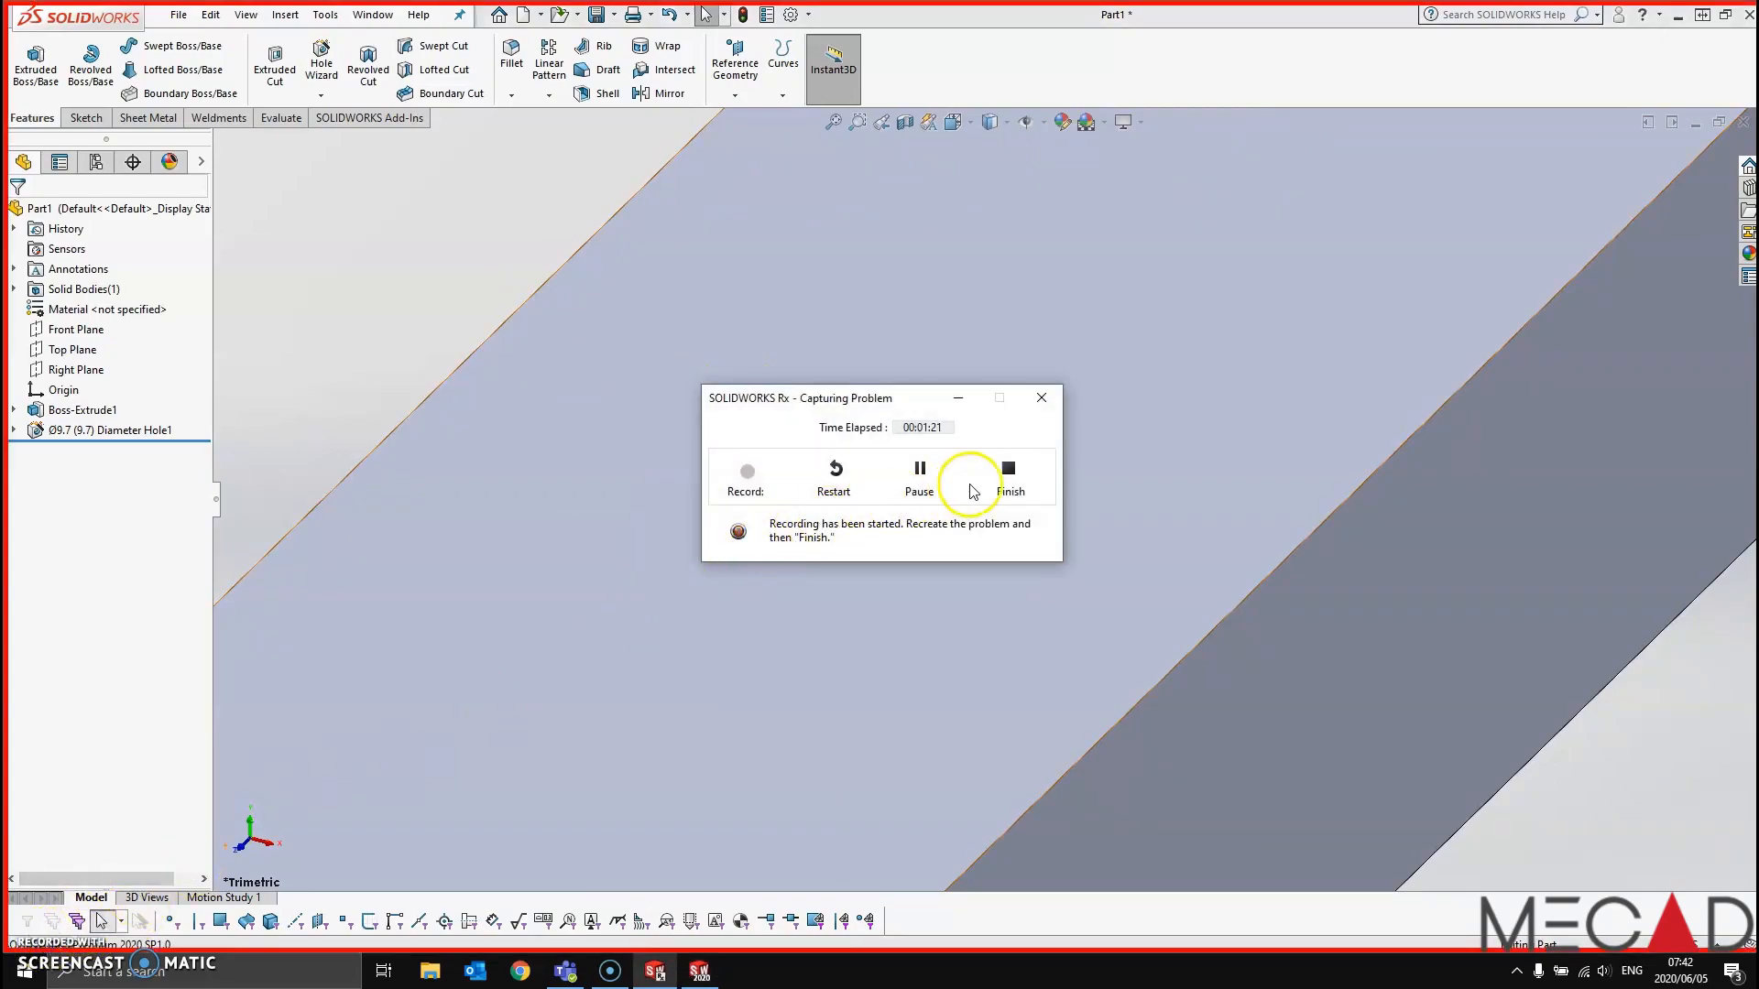
pyautogui.click(1008, 476)
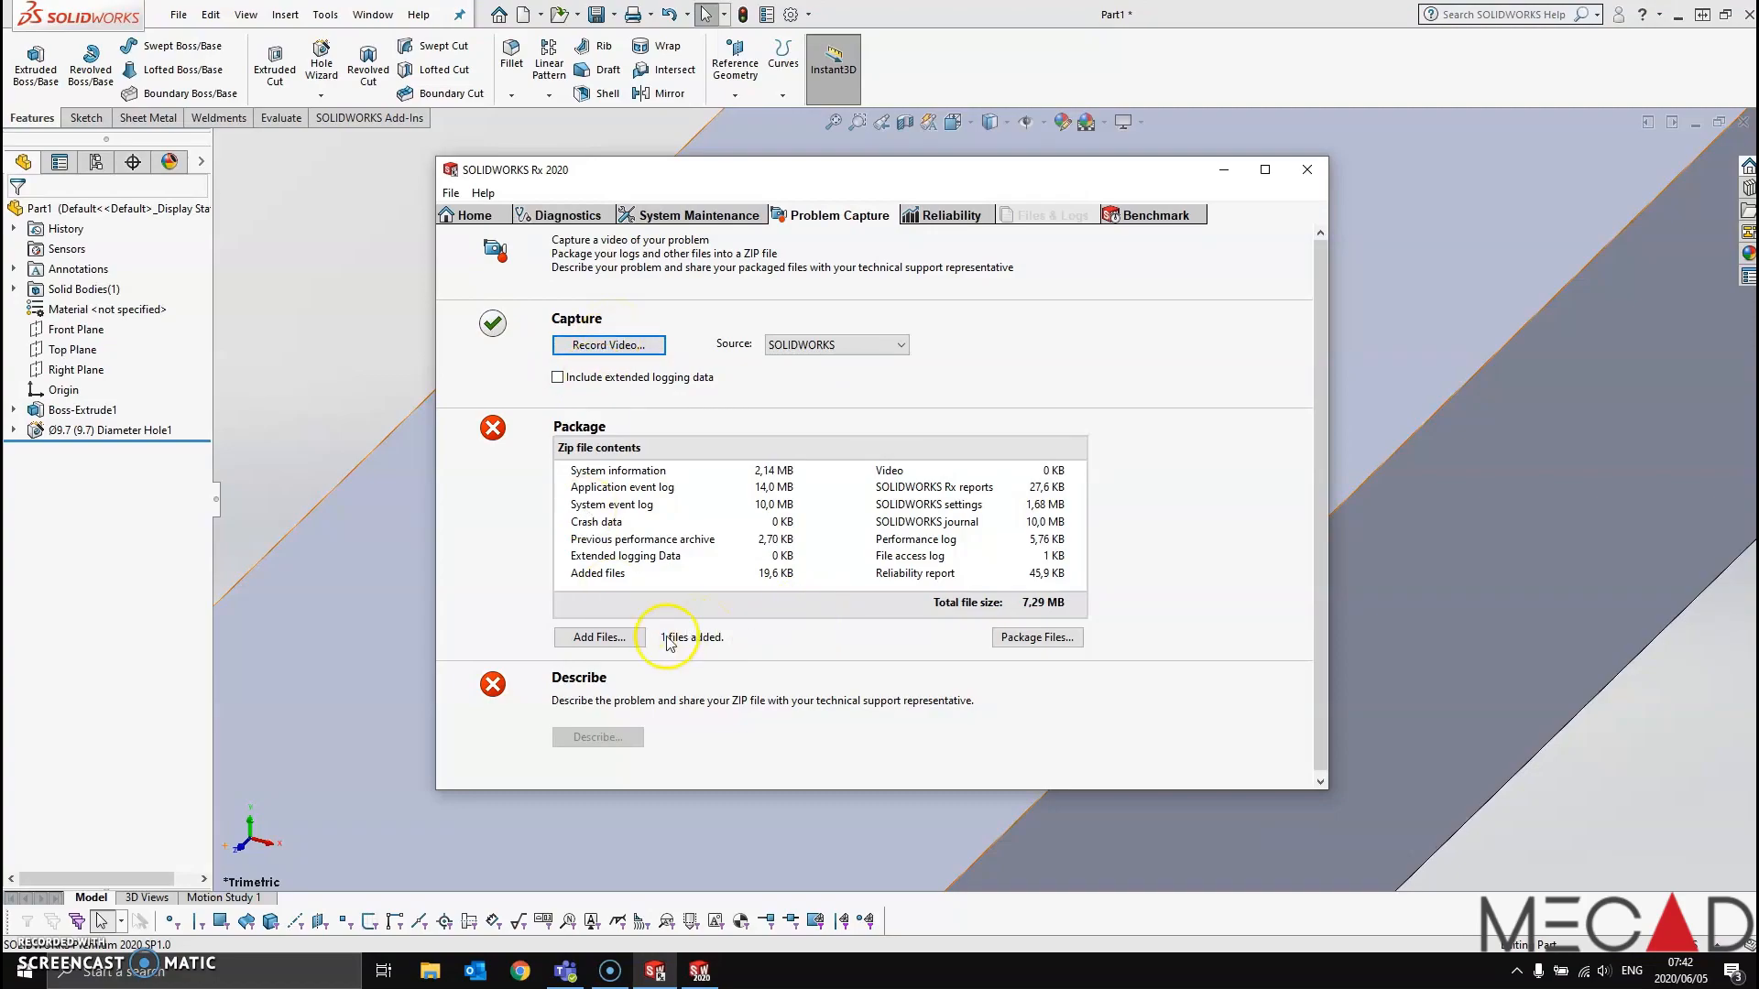
# Package the captured files into a ZIP in the SW Log Files folder under the suggested file name
pyautogui.click(1040, 632)
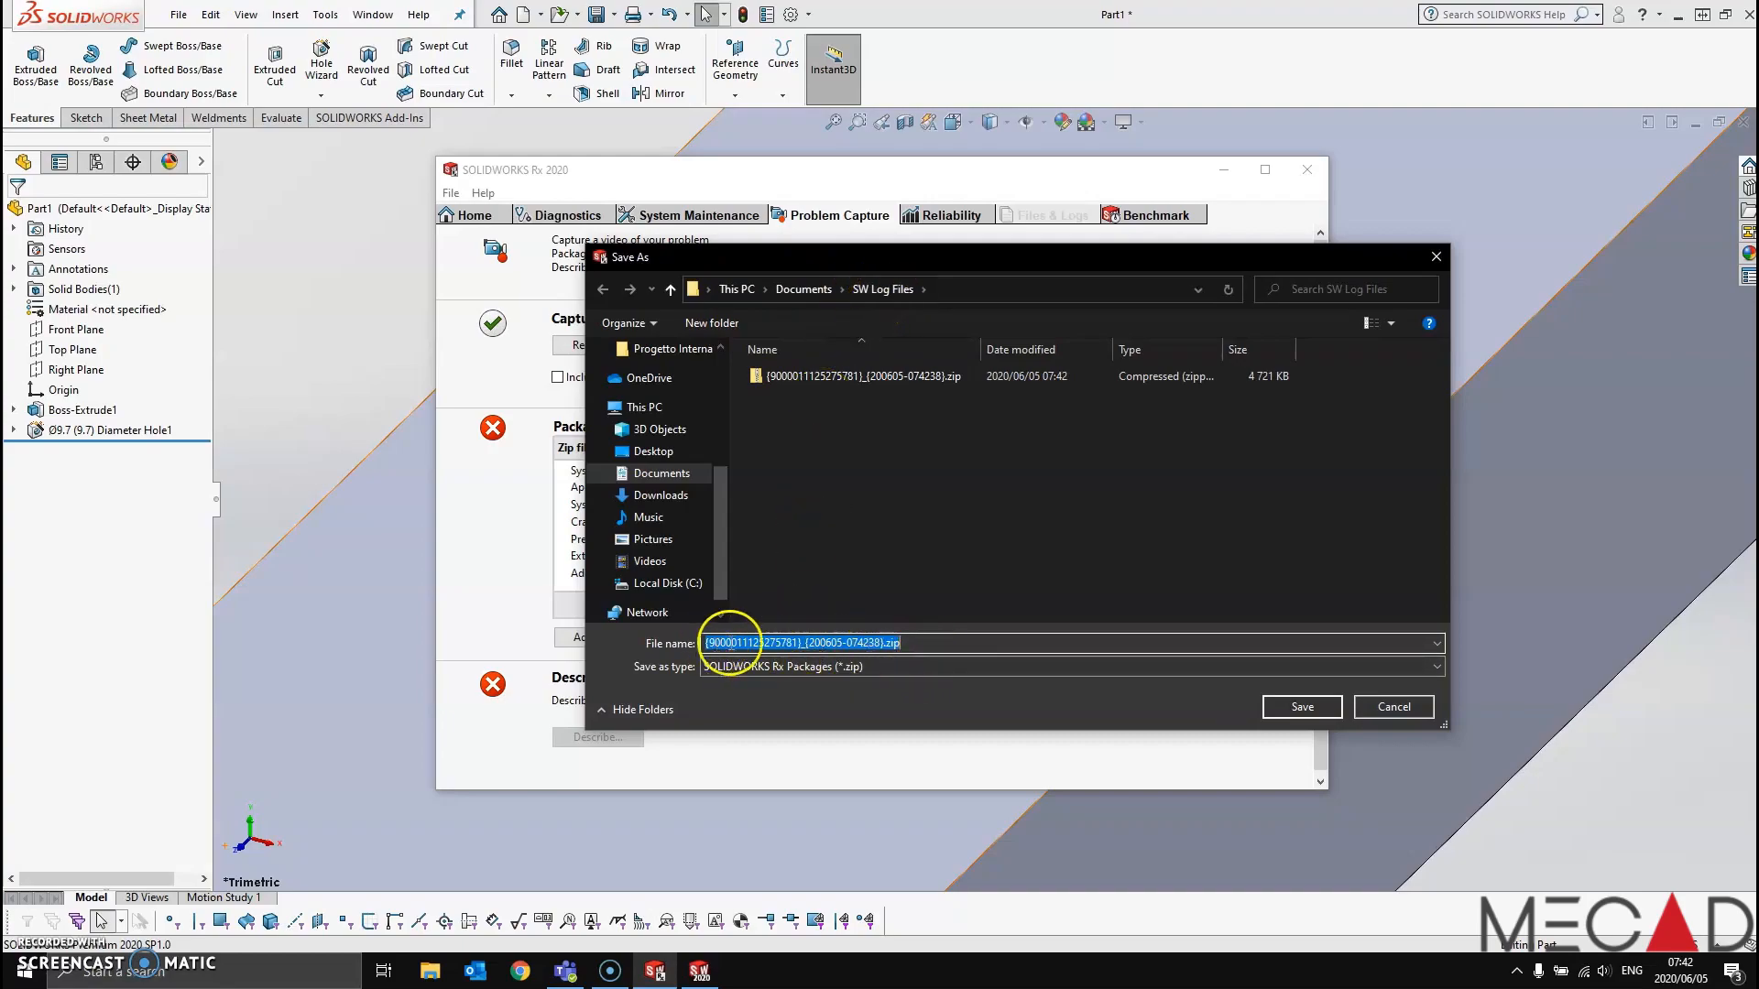
pyautogui.click(1319, 707)
pyautogui.click(933, 529)
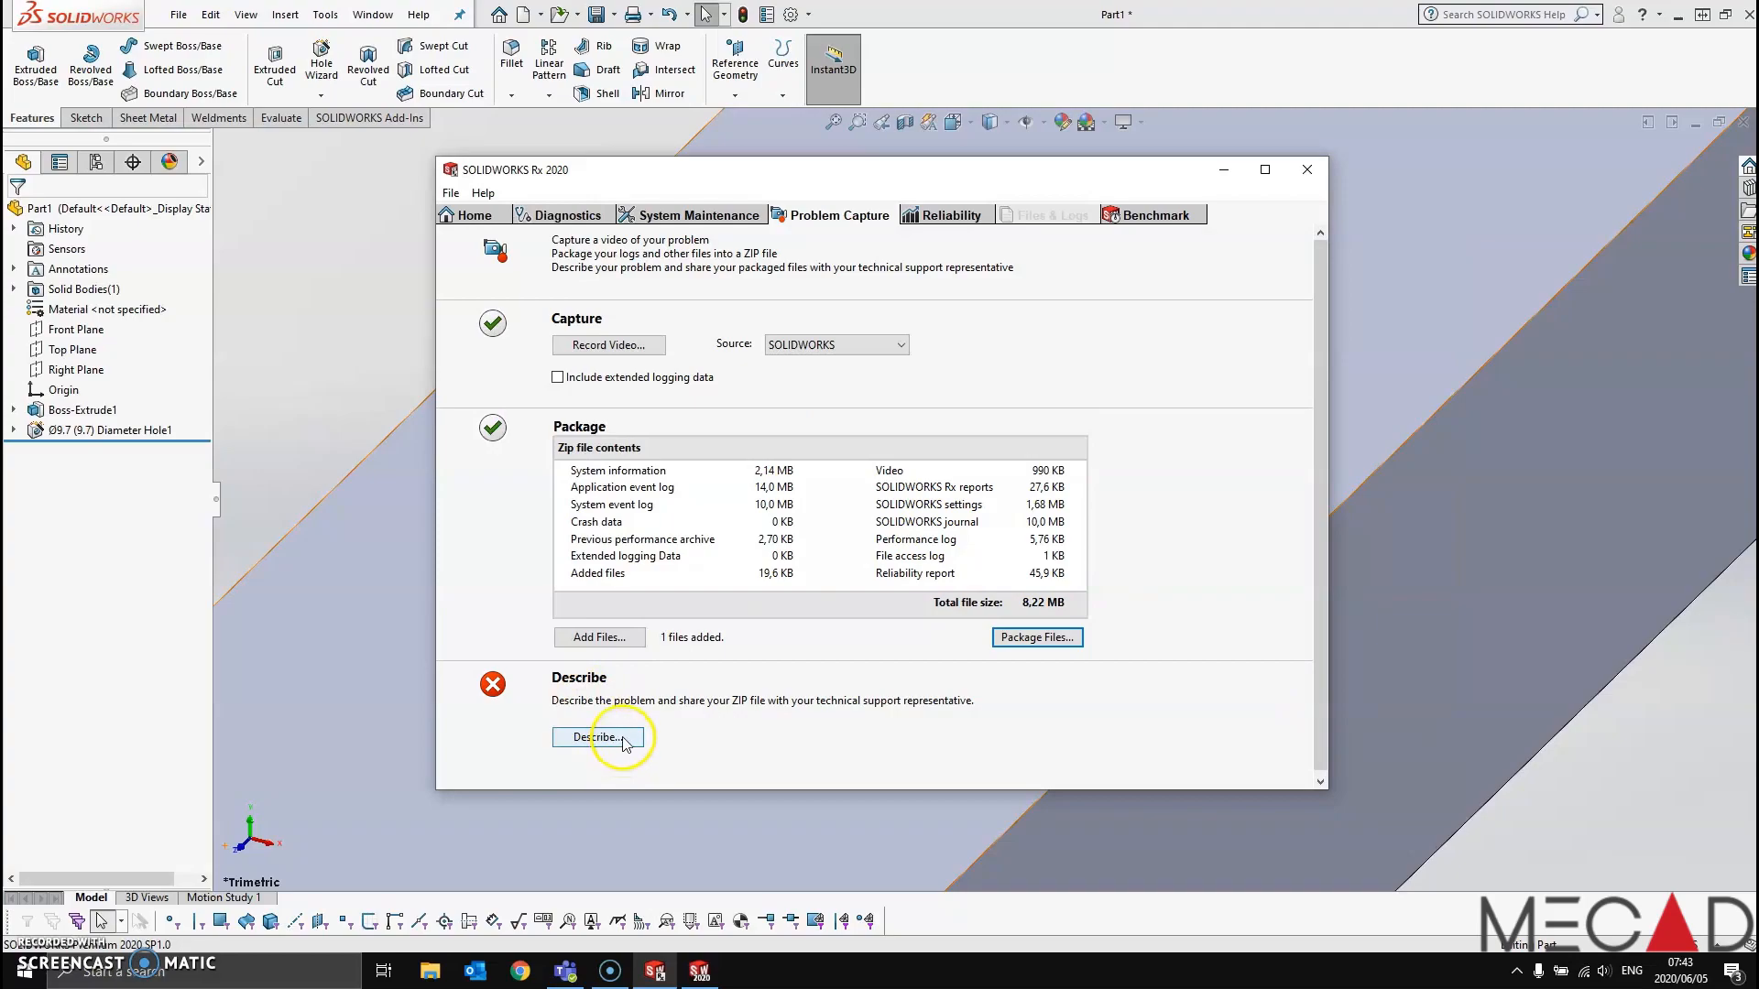
# Describe the problem with the summary "Hole Wizard Issue" and the description "SW is not allowing me to create my desired holes"
pyautogui.click(598, 737)
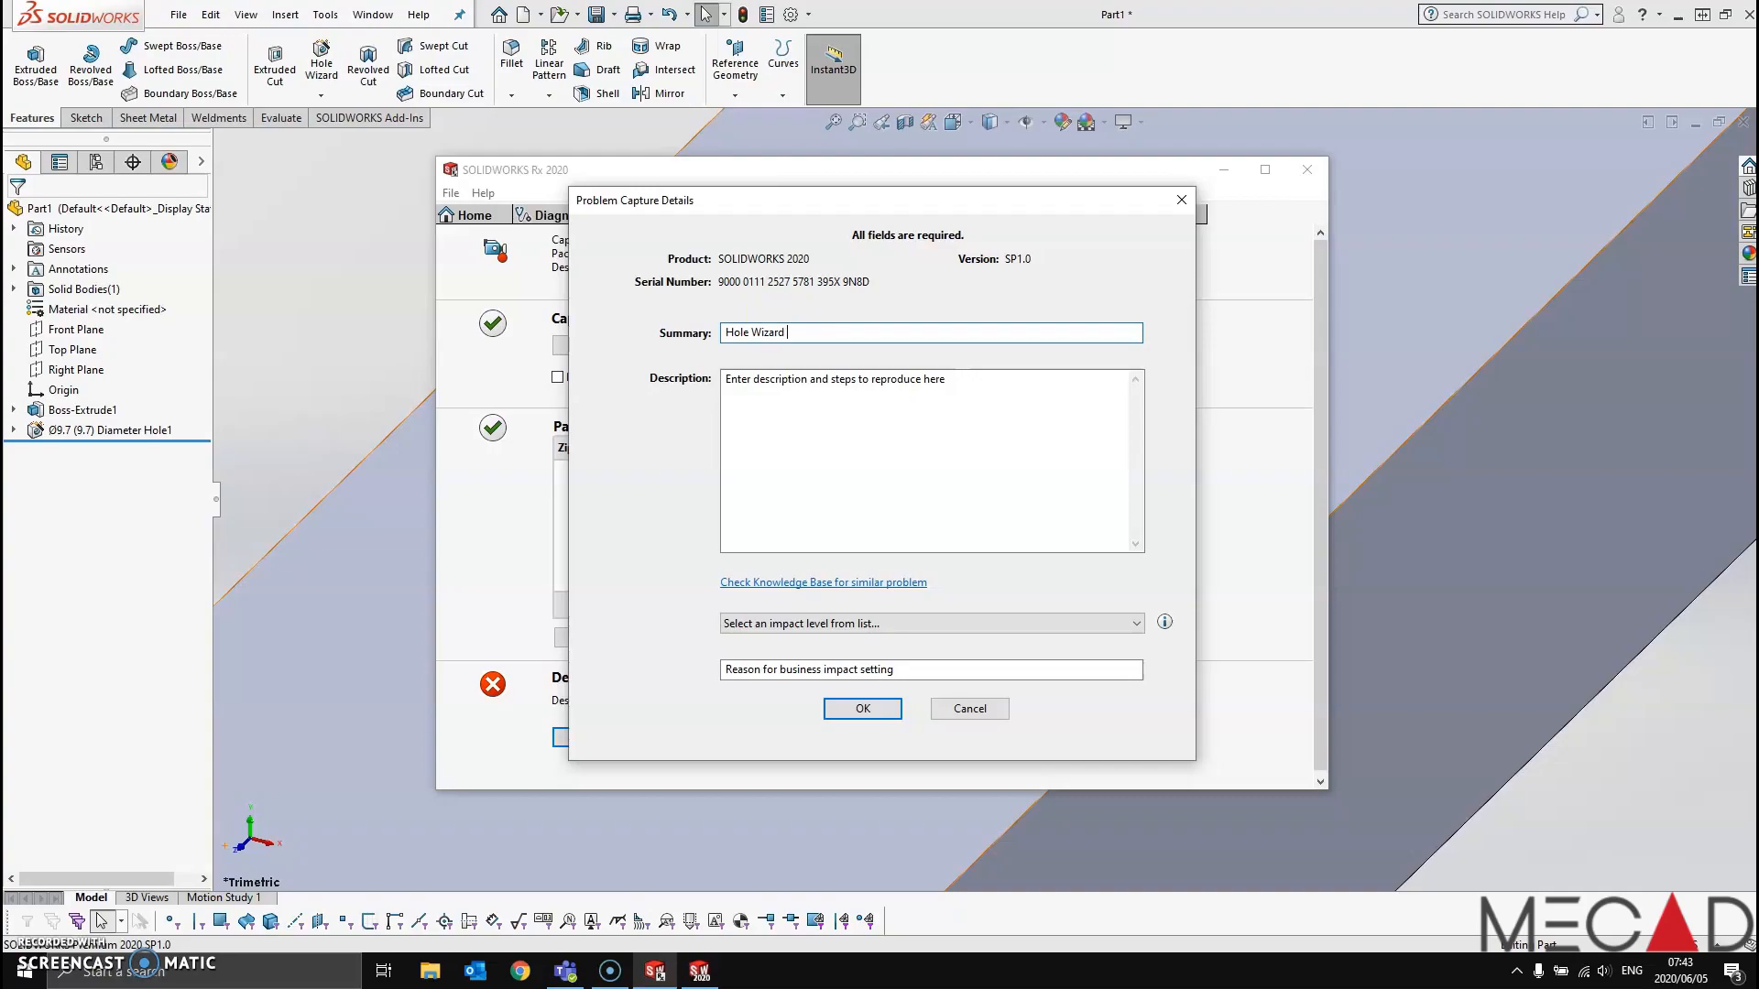
pyautogui.click(1007, 383)
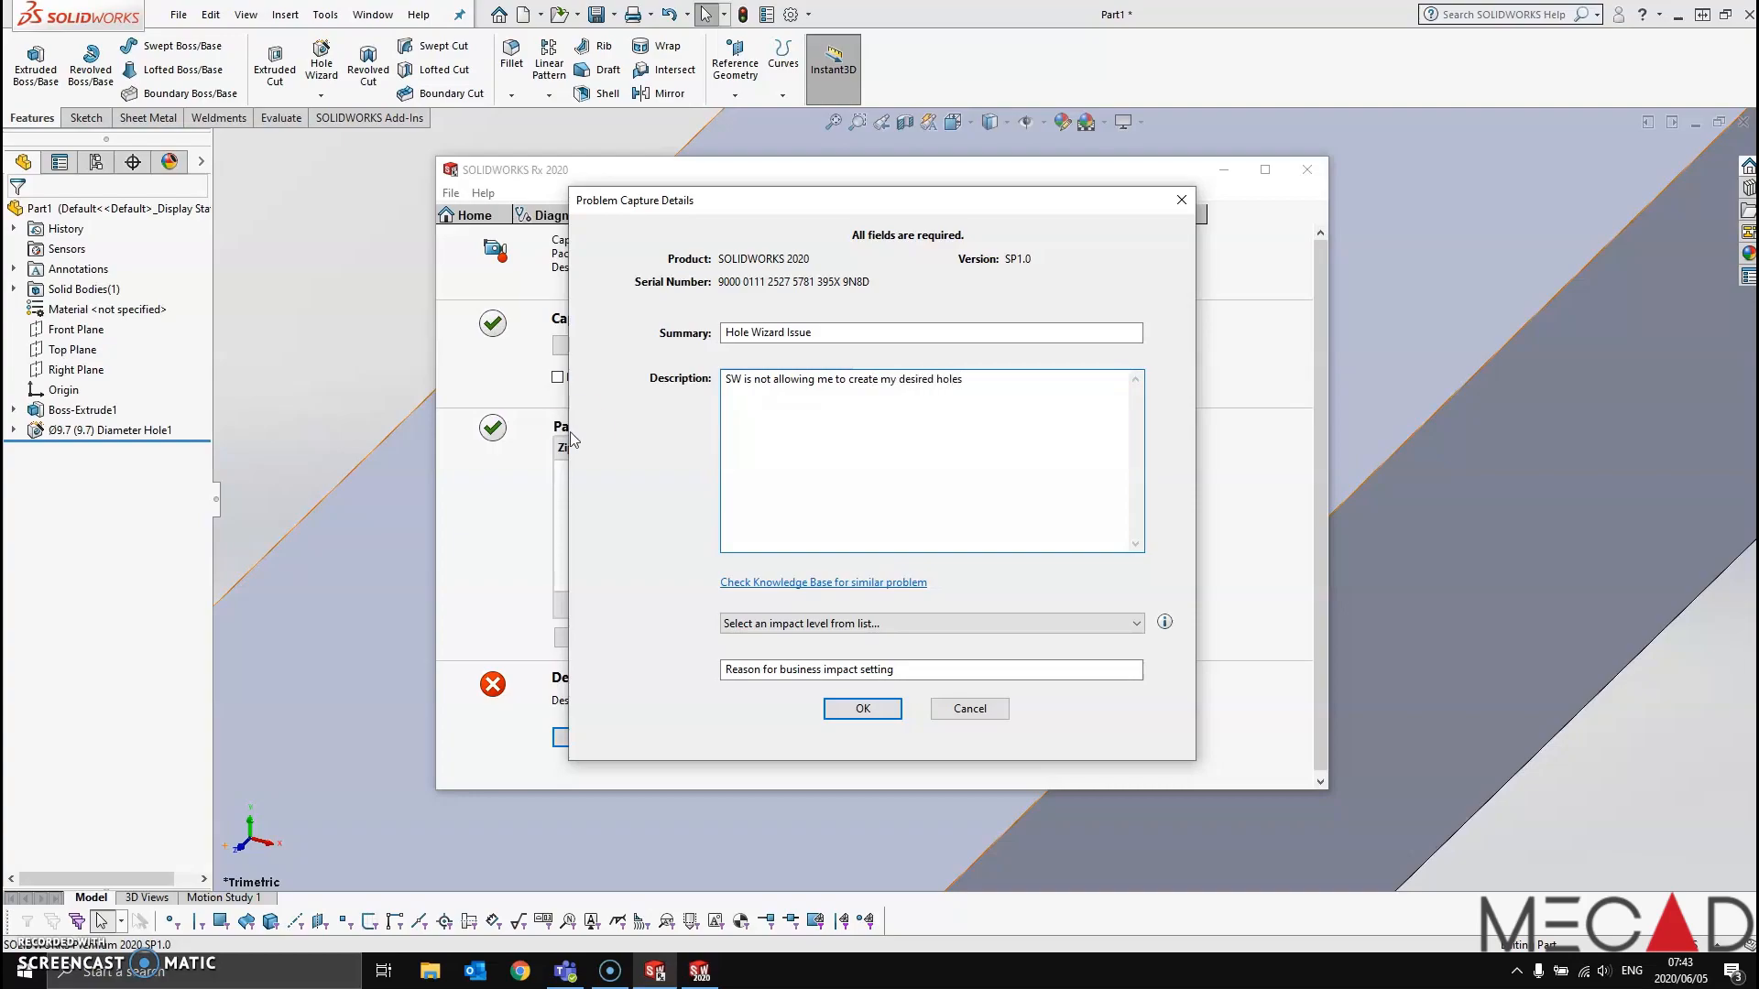
# Set the impact level to Critical with the reason "Cannot copntinue to complete work and meet deadline" and submit the details
pyautogui.click(858, 624)
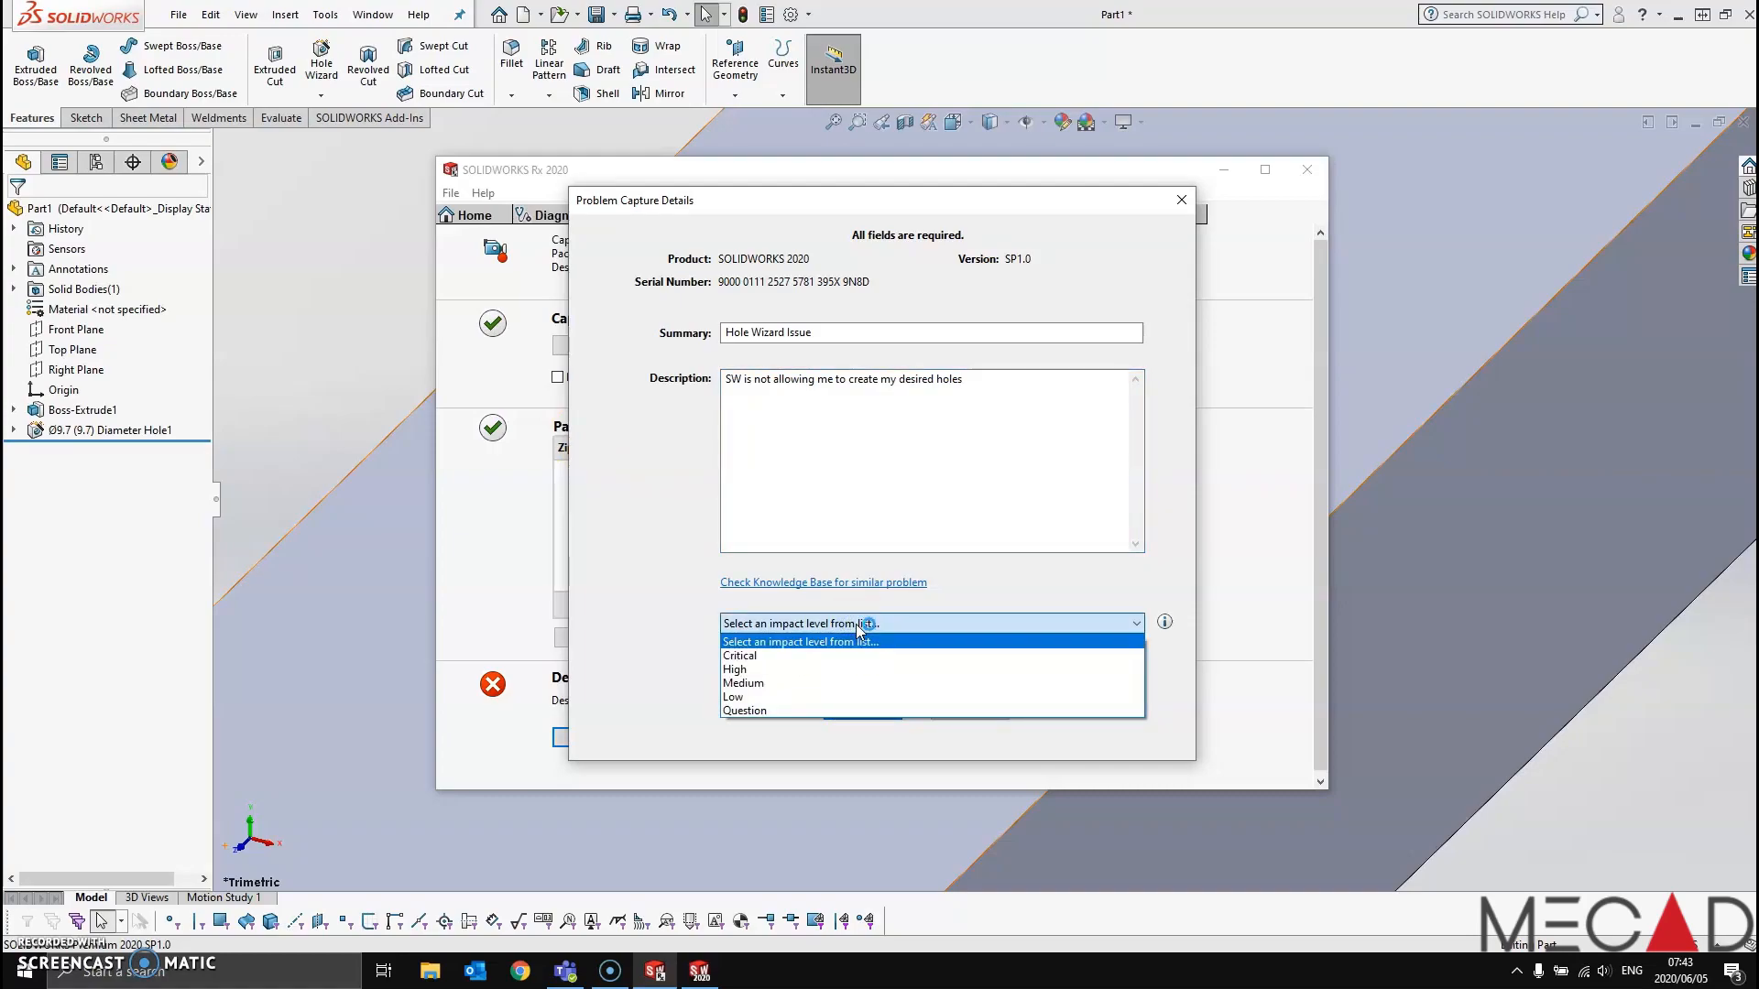
pyautogui.click(794, 667)
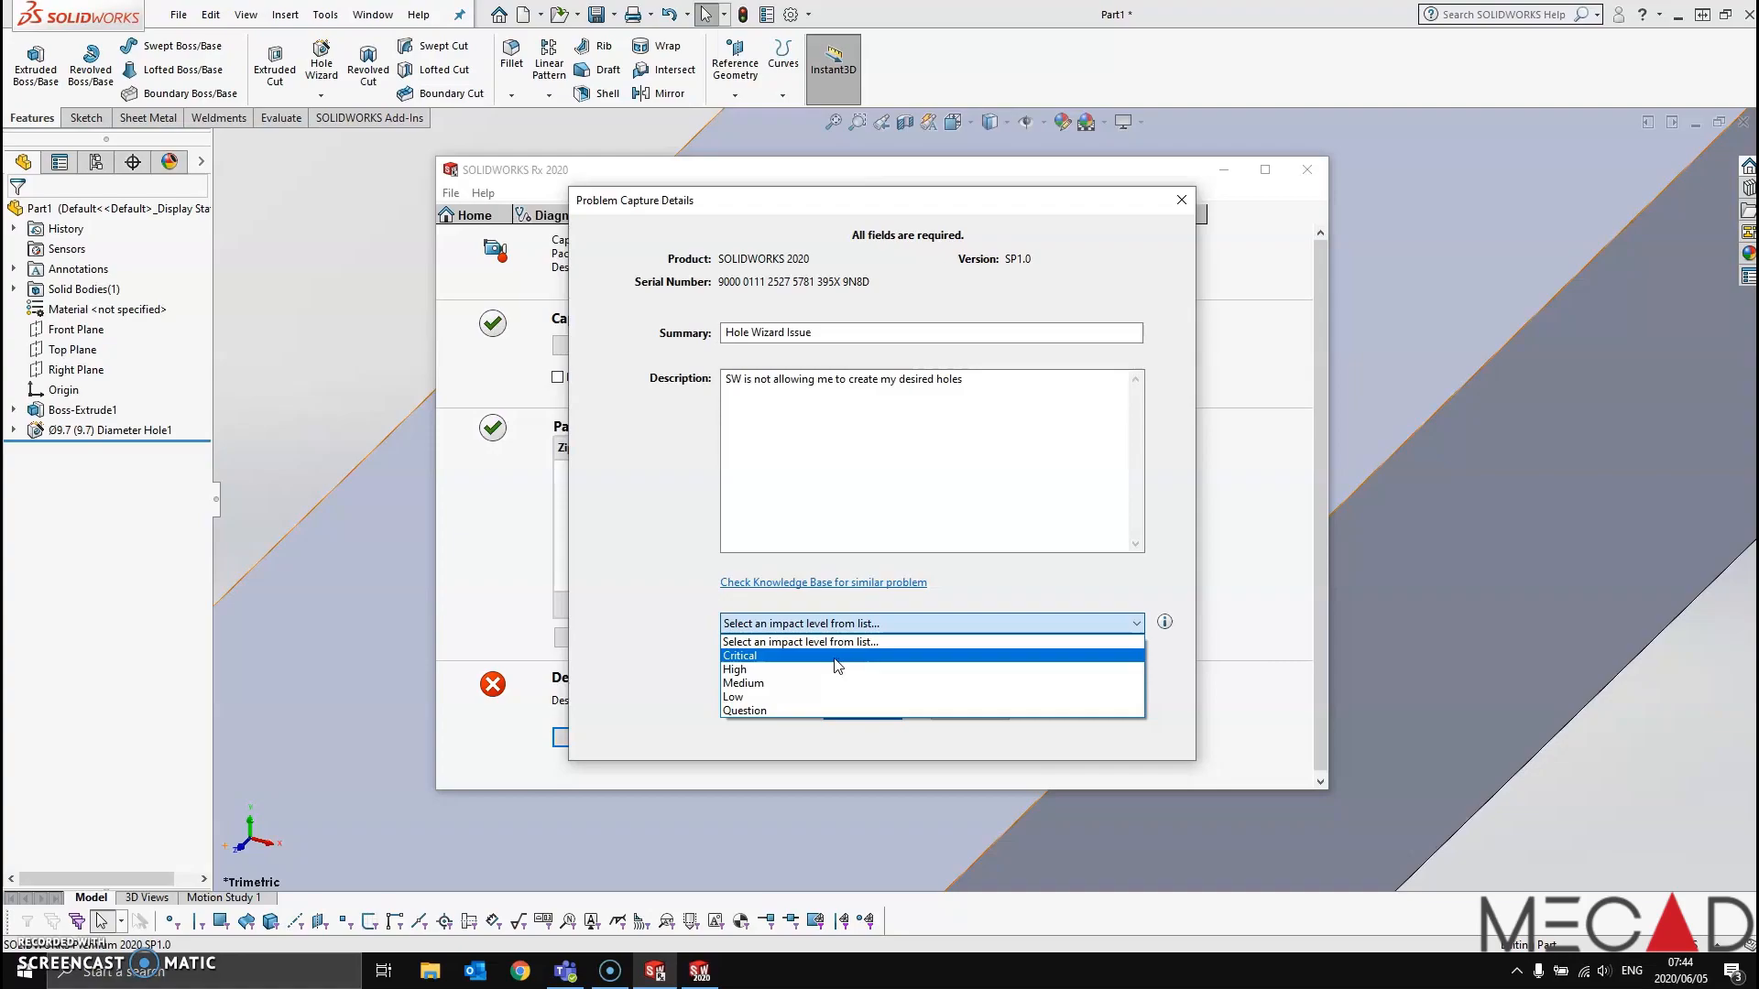
pyautogui.click(834, 658)
pyautogui.click(895, 675)
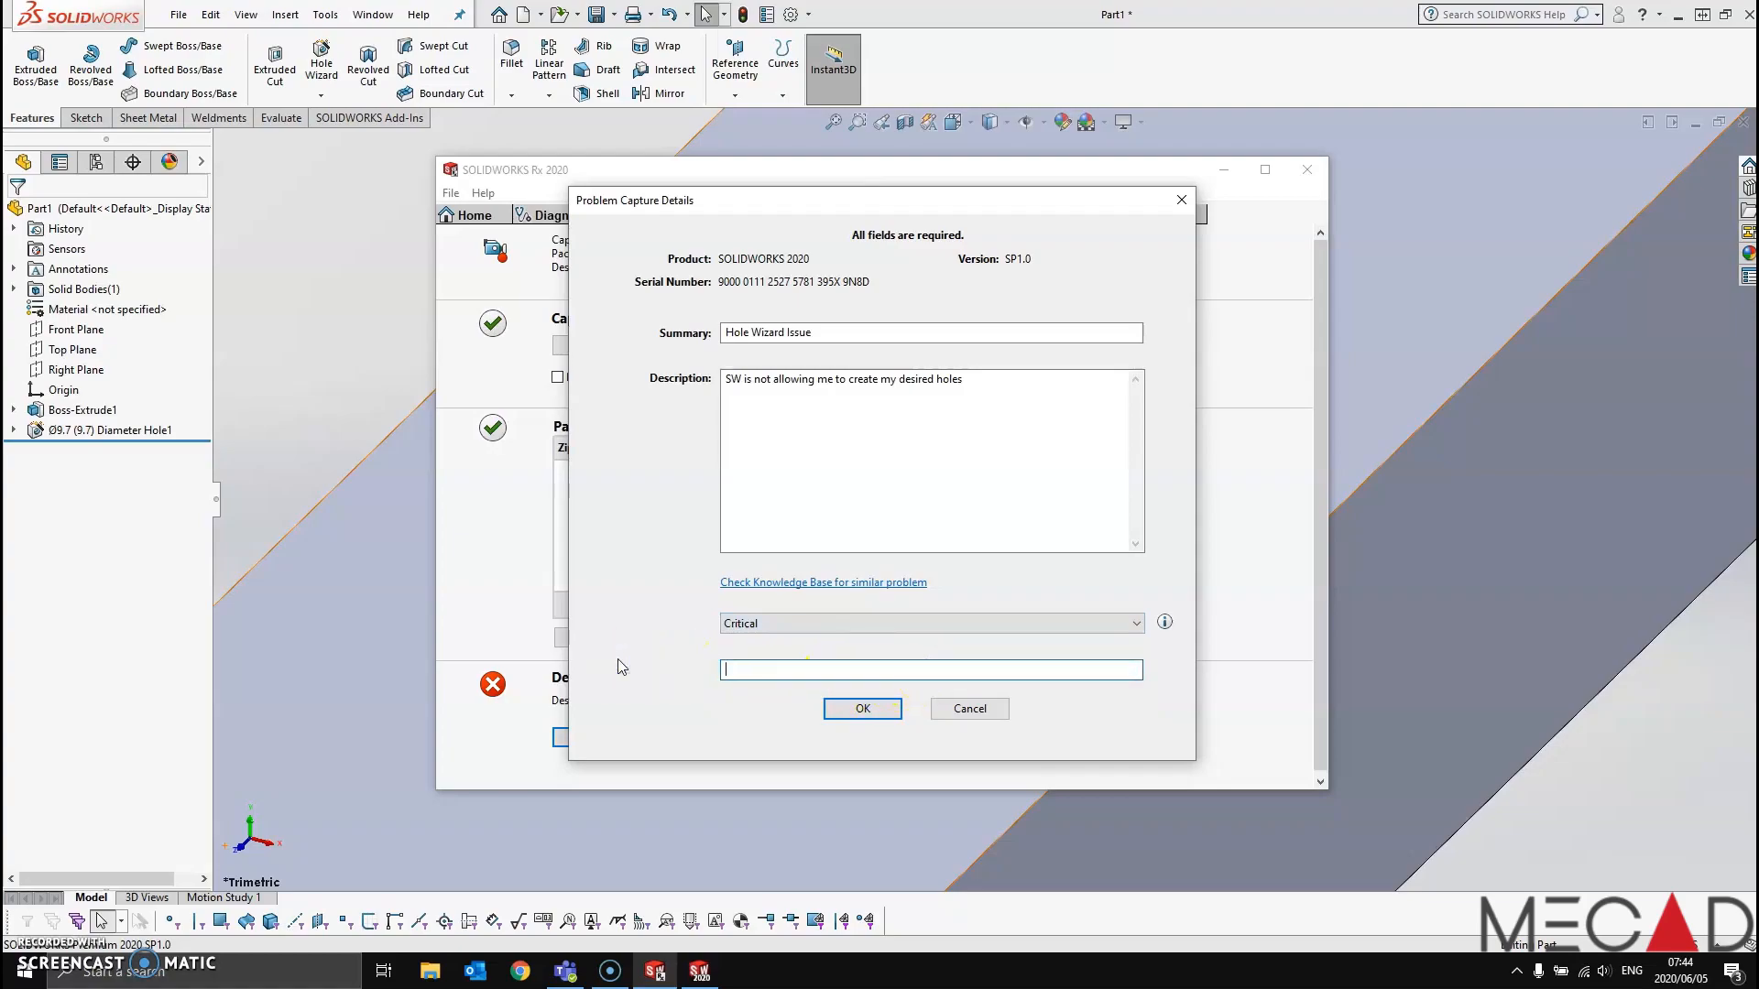
pyautogui.write('Cannot copntinue to complete work and meet deadline')
pyautogui.click(866, 708)
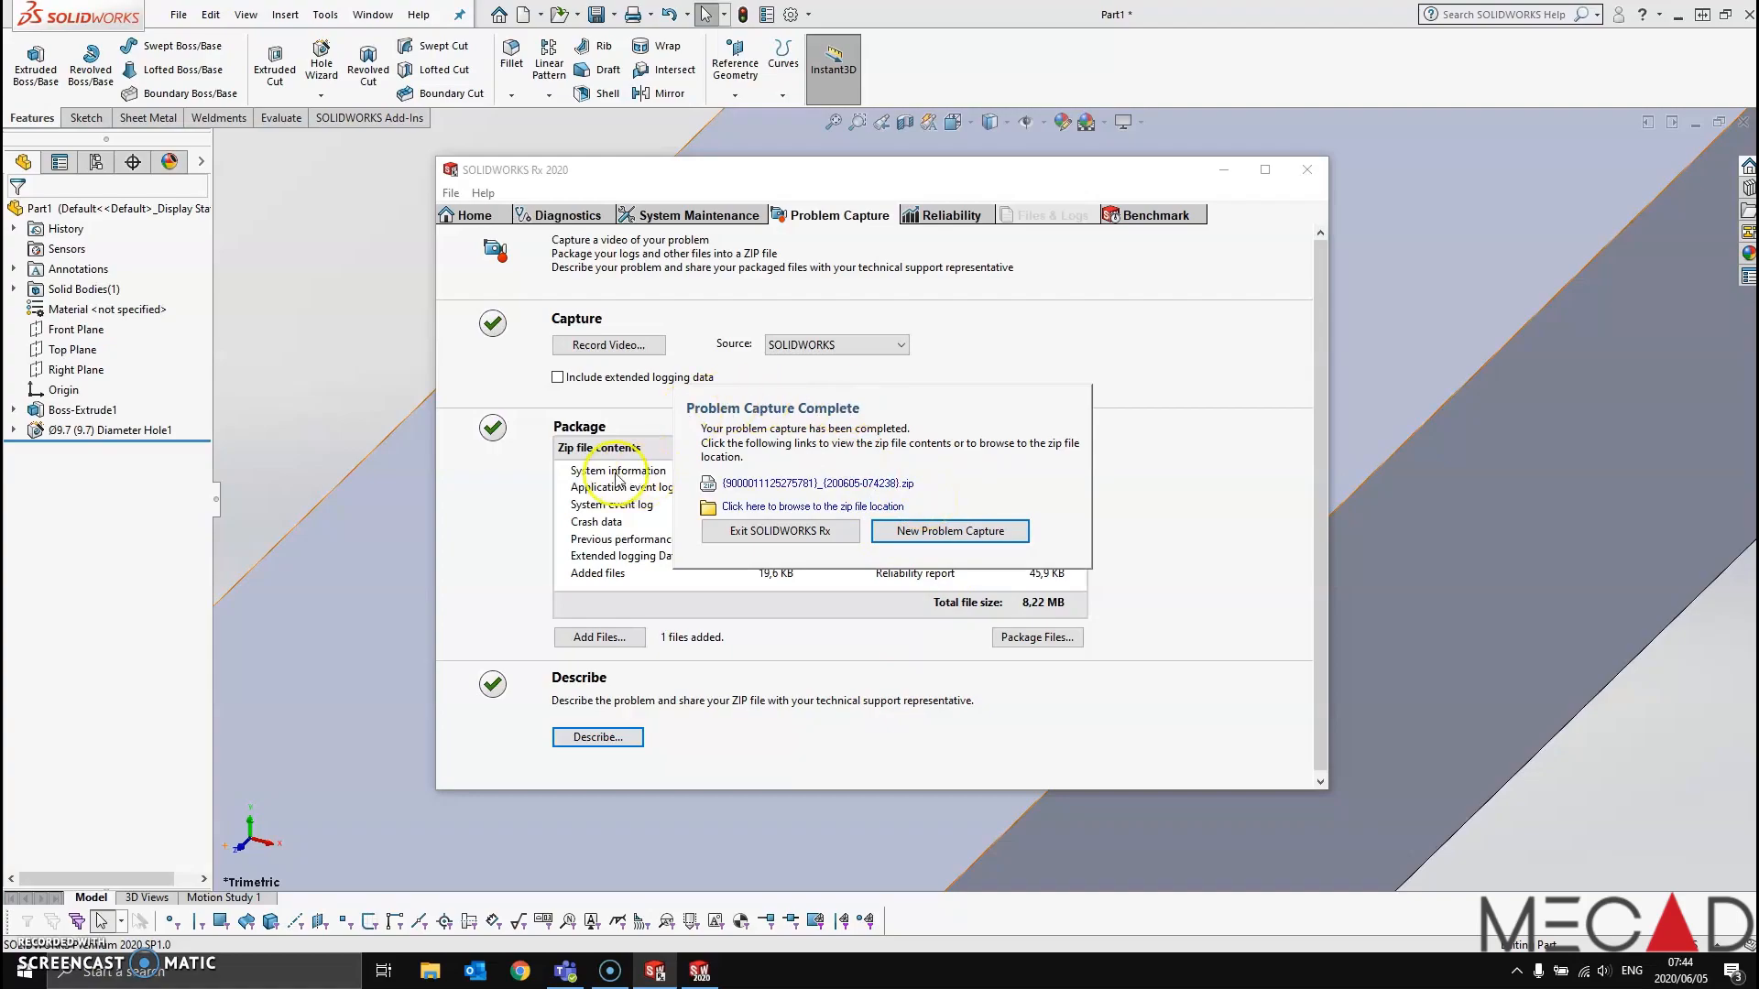
# Exit SOLIDWORKS Rx from the completed problem capture
pyautogui.click(780, 531)
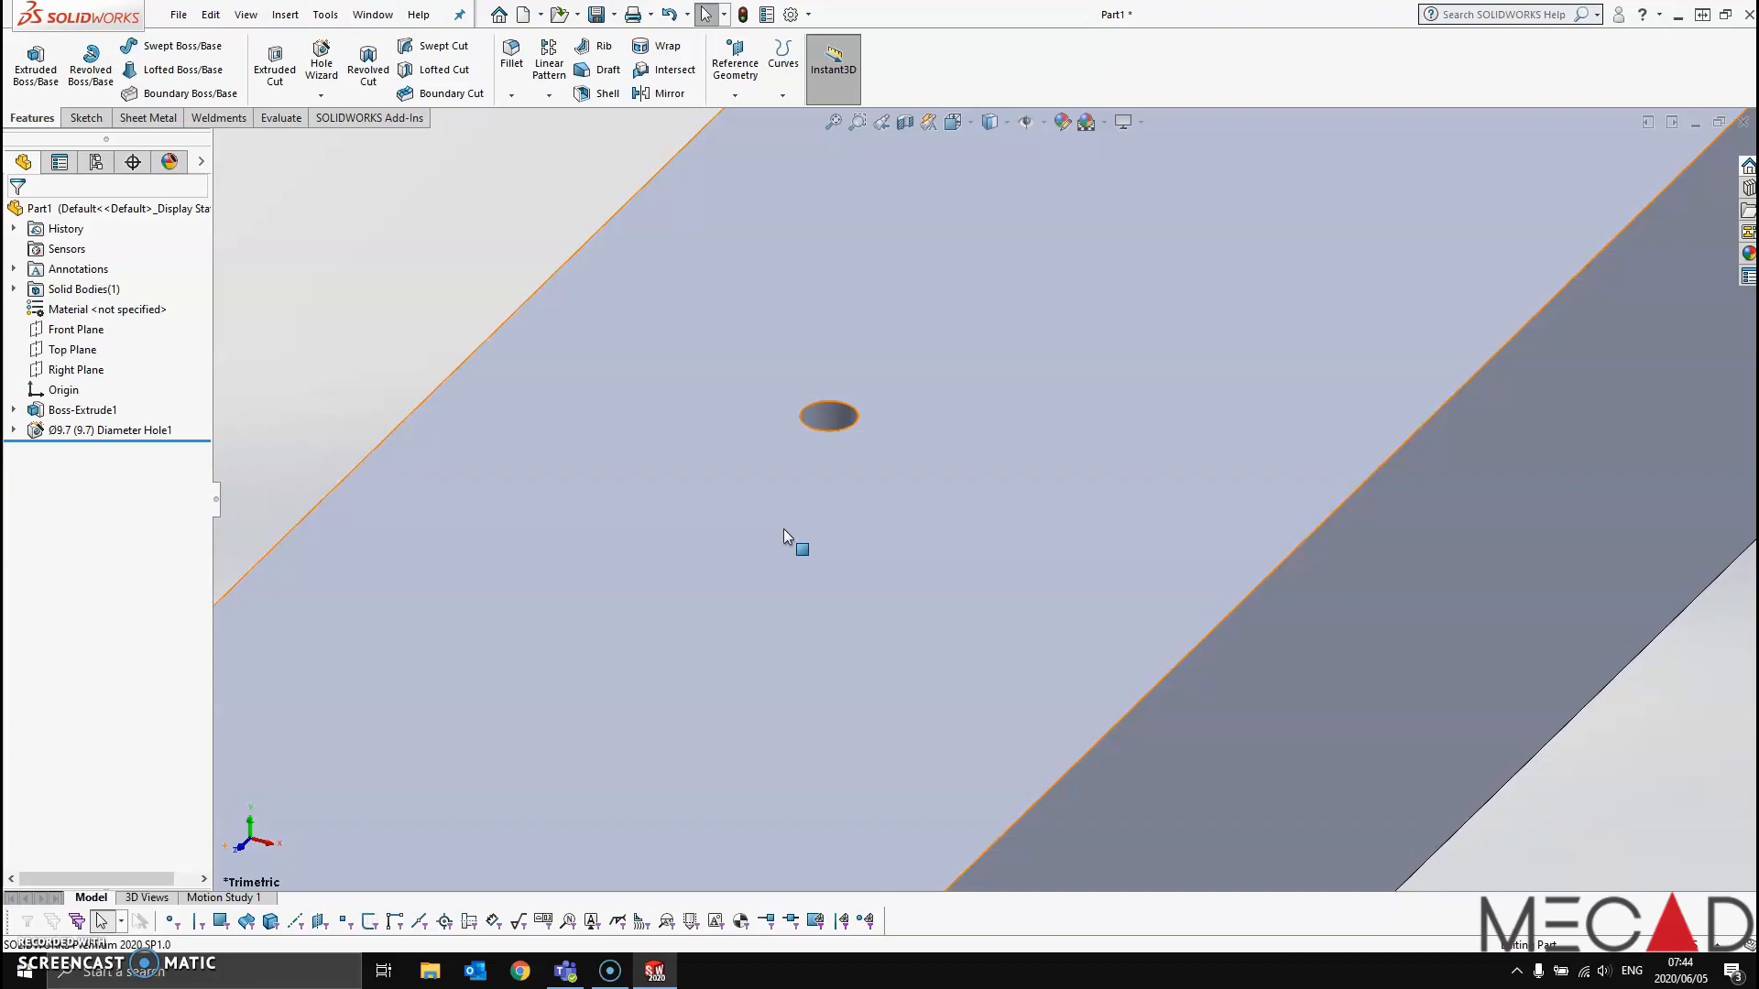
pyautogui.click(664, 931)
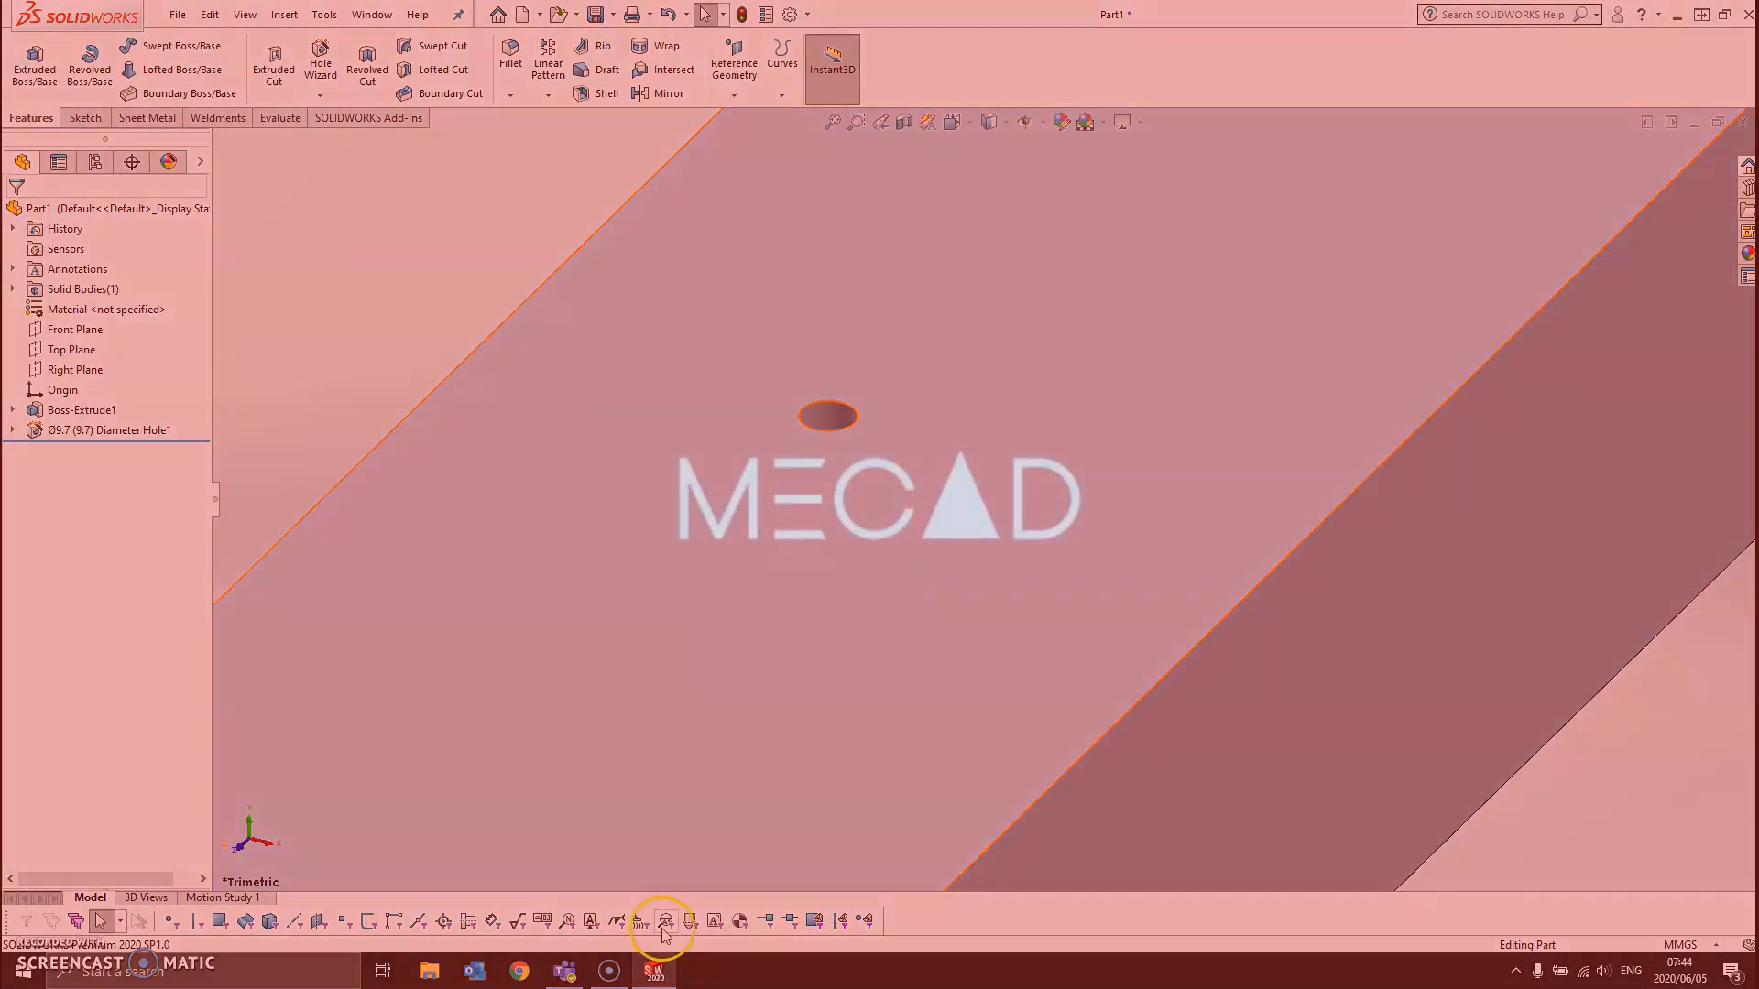